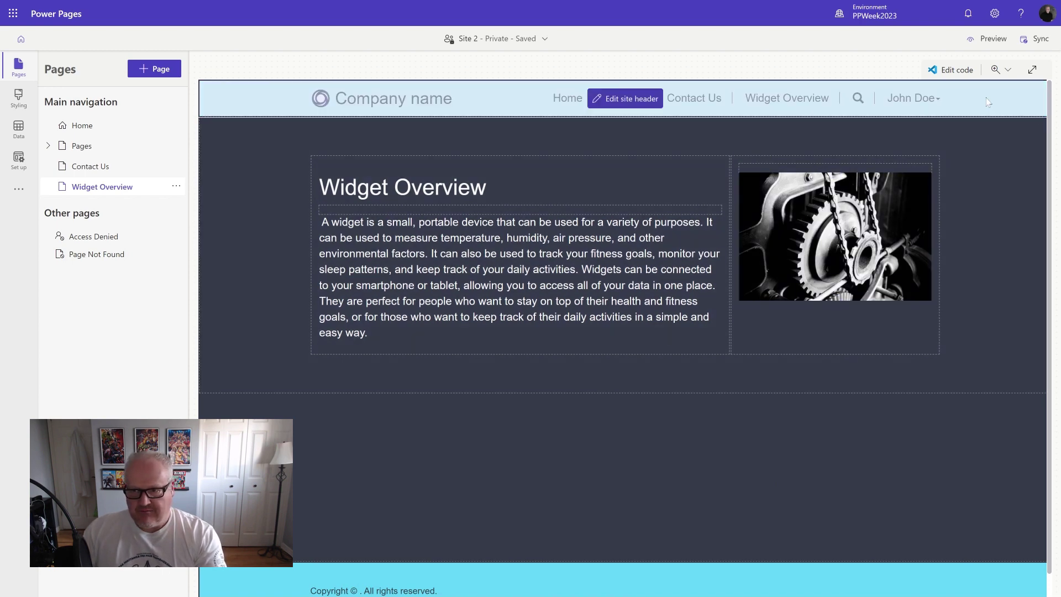
- Preview the site at Desktop size, showing the live Widget Overview page
left_click(994, 40)
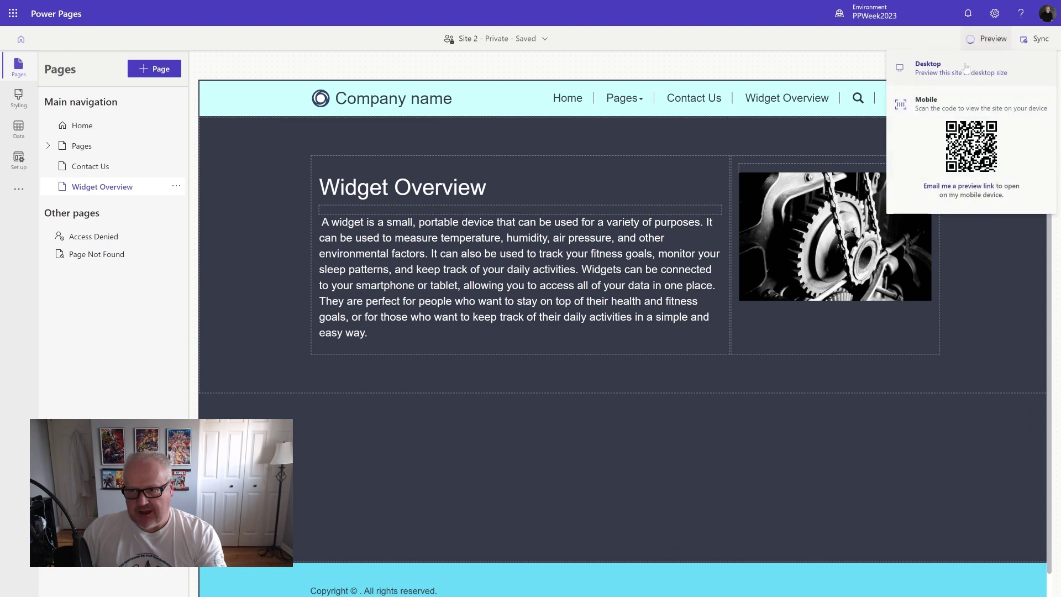
left_click(967, 70)
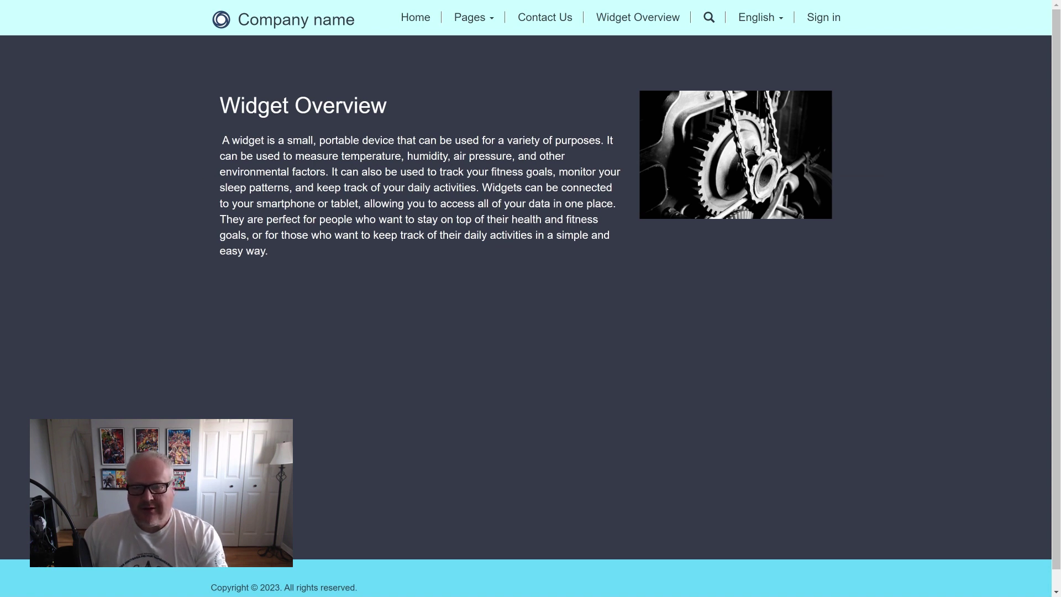
- Switch the site preview to français, find the page empty, then close the preview
left_click(753, 27)
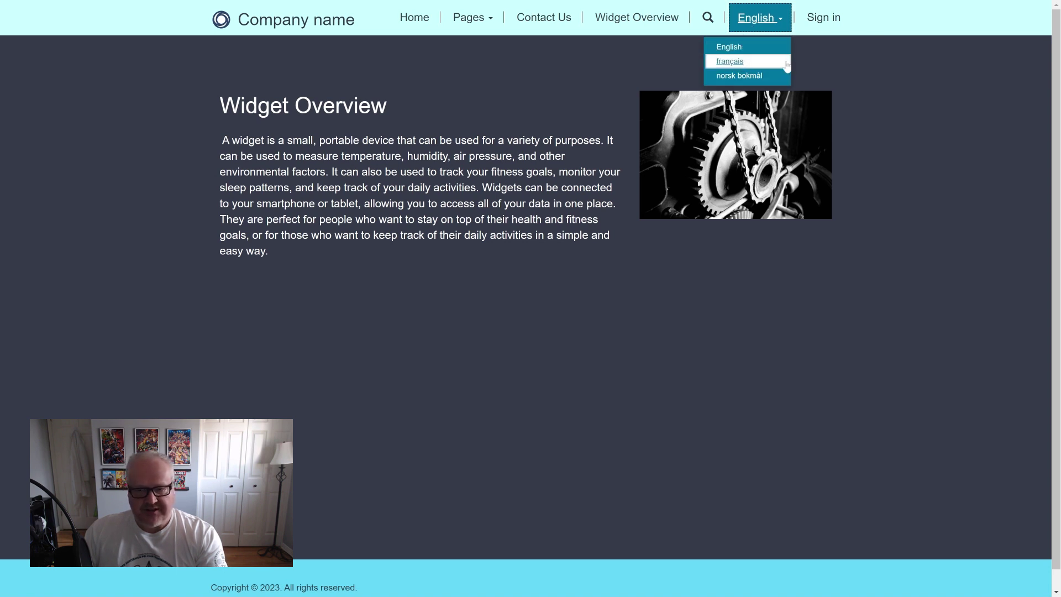
left_click(771, 66)
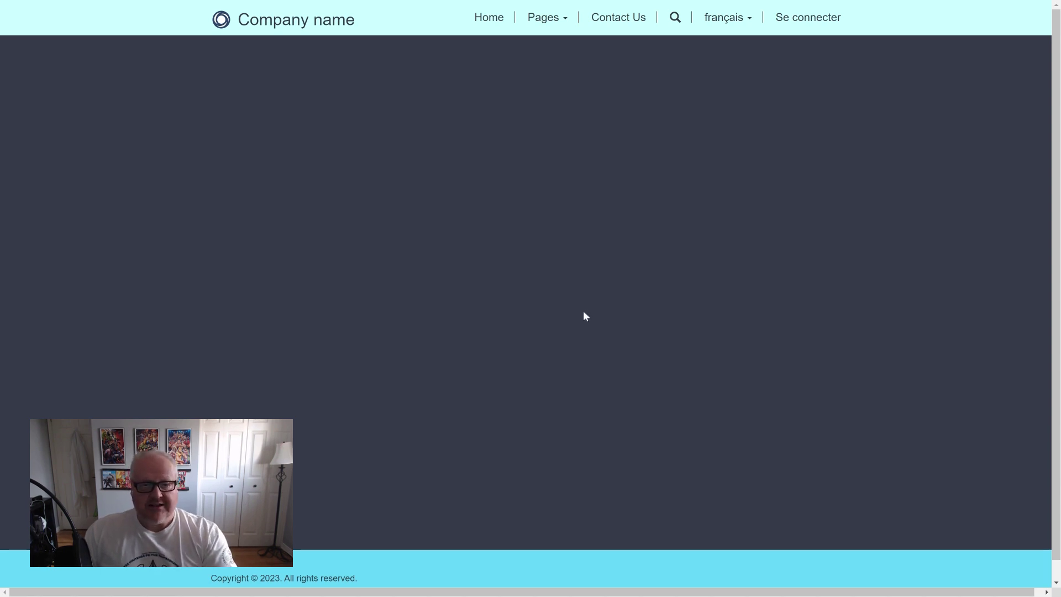
key("ctrl+w")
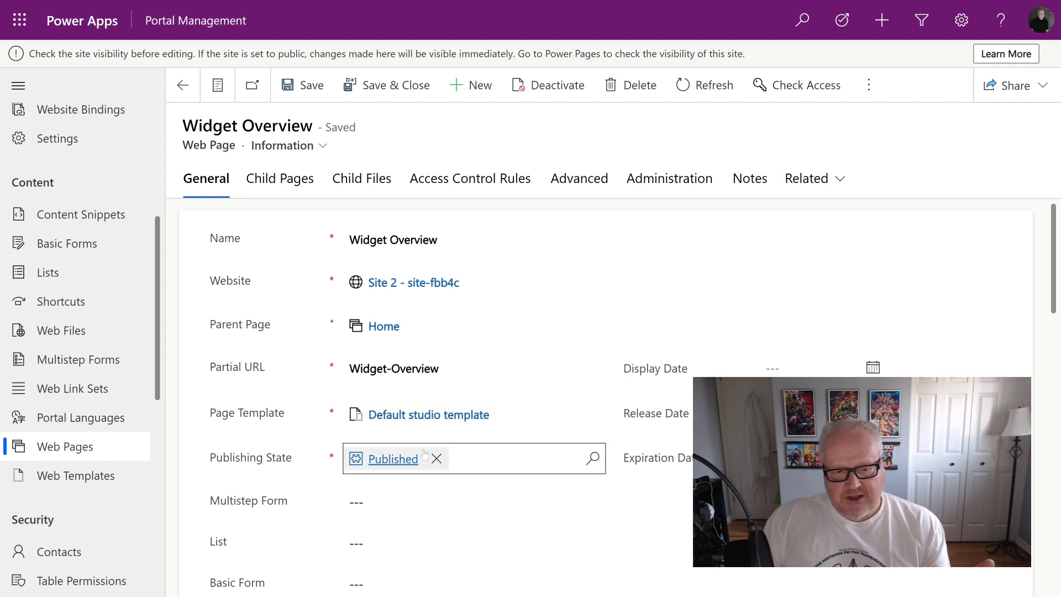
- Open the English Widget Overview localized content and select all of its Copy (HTML) markup
scroll(463, 458, "down", 2)
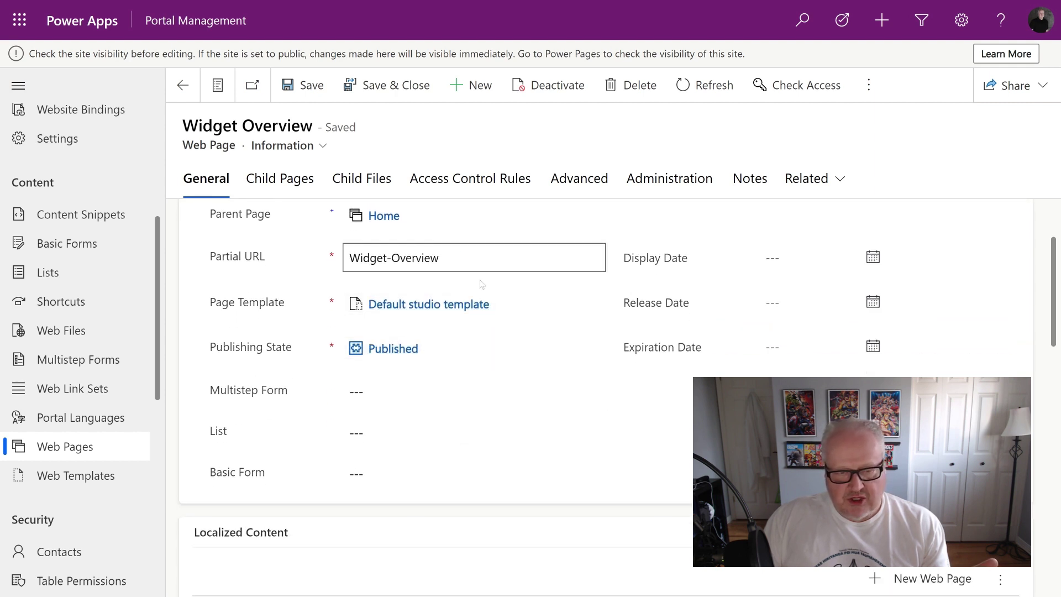
scroll(505, 332, "down", 4)
scroll(504, 331, "down", 1)
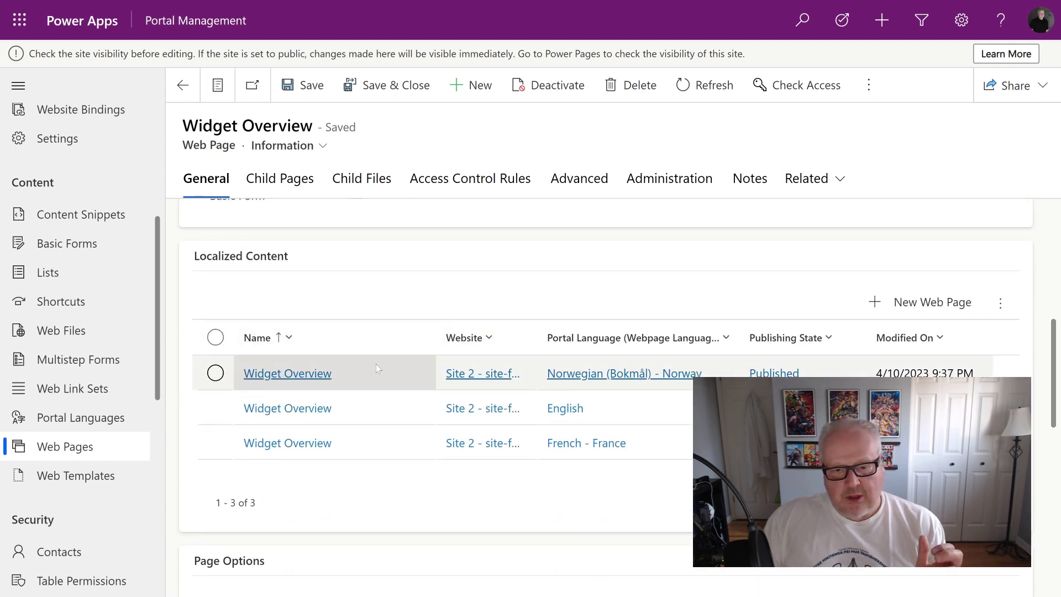
left_click(369, 412)
left_click(318, 415)
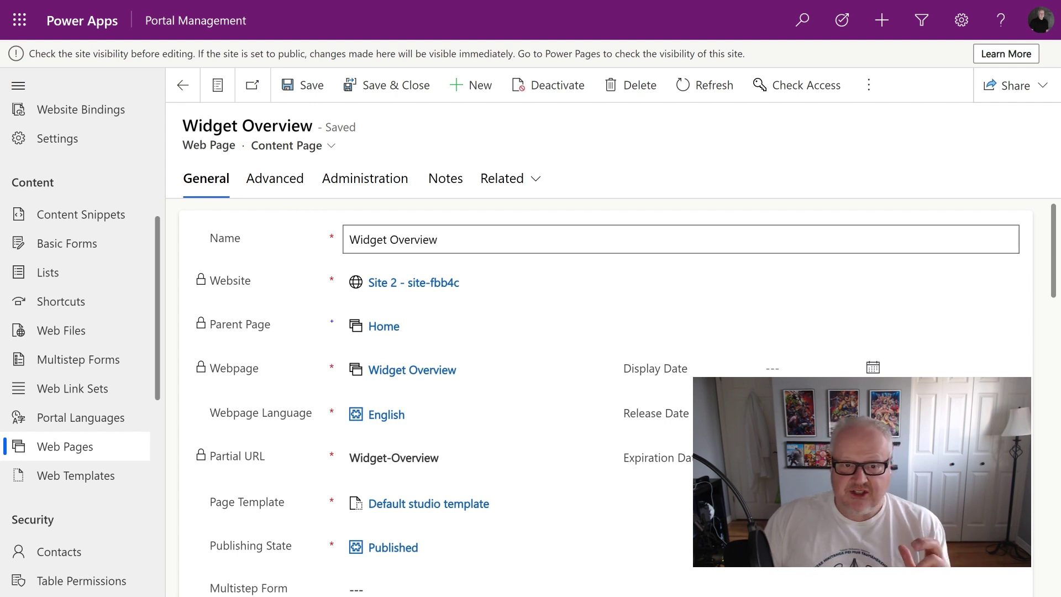
scroll(579, 263, "down", 3)
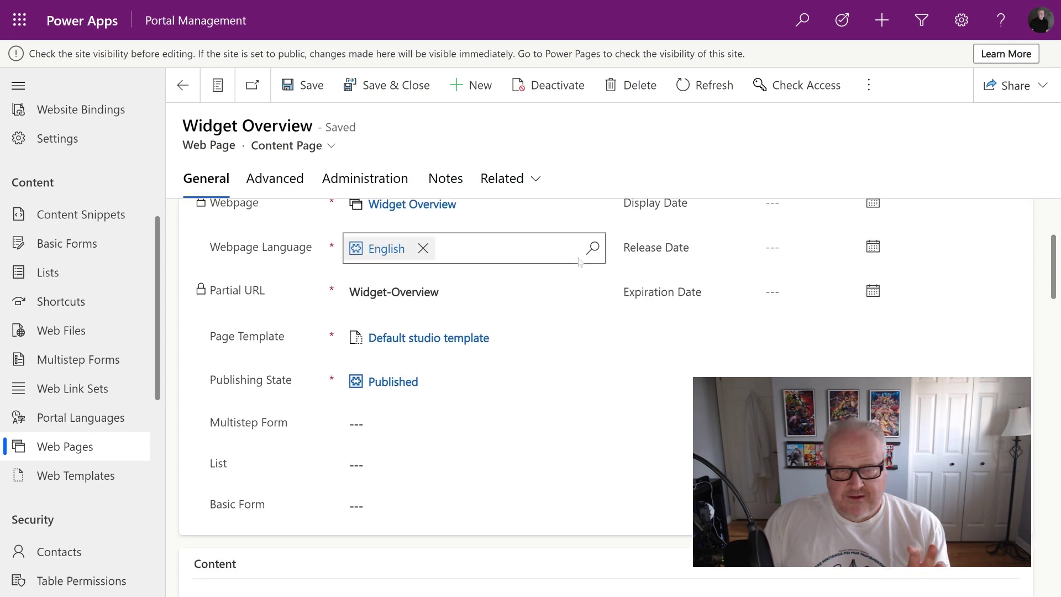
scroll(580, 263, "down", 7)
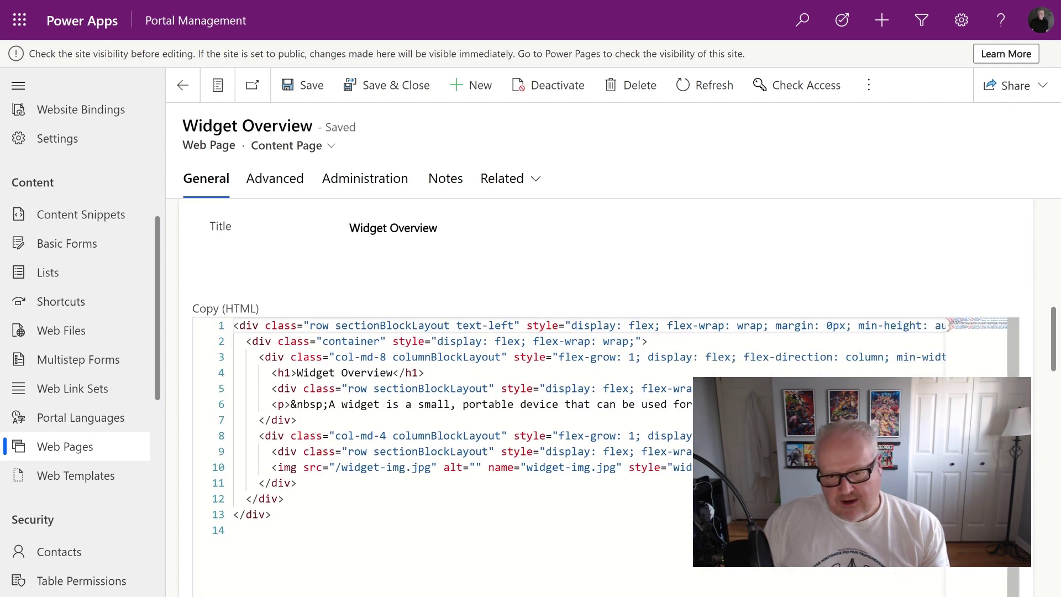
left_click_drag(772, 514, 230, 327)
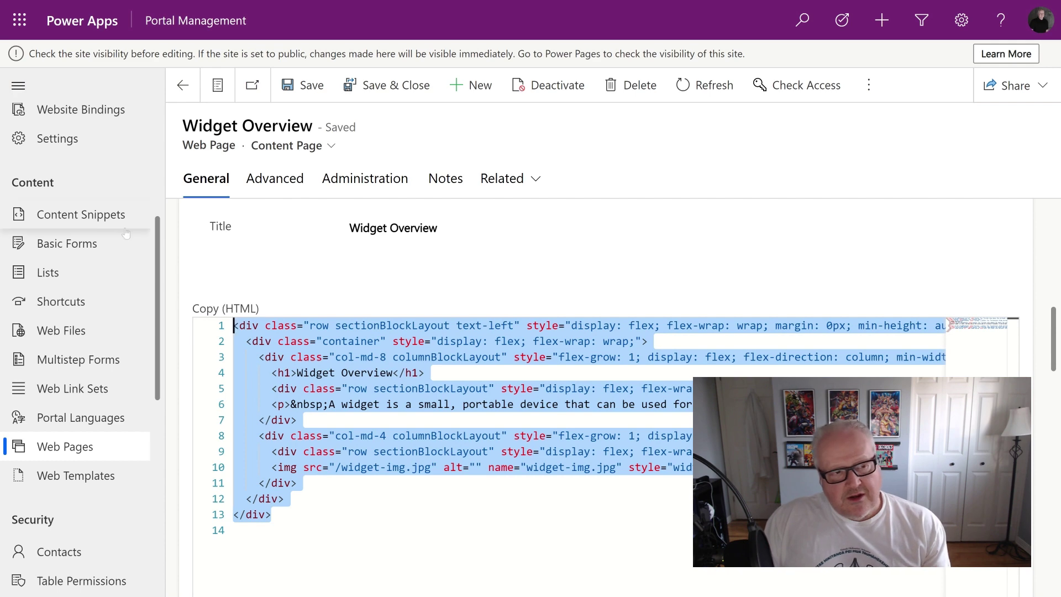
- Open the English widget_title content snippet (Widget Overview) with the snippet list shown alongside
left_click(99, 219)
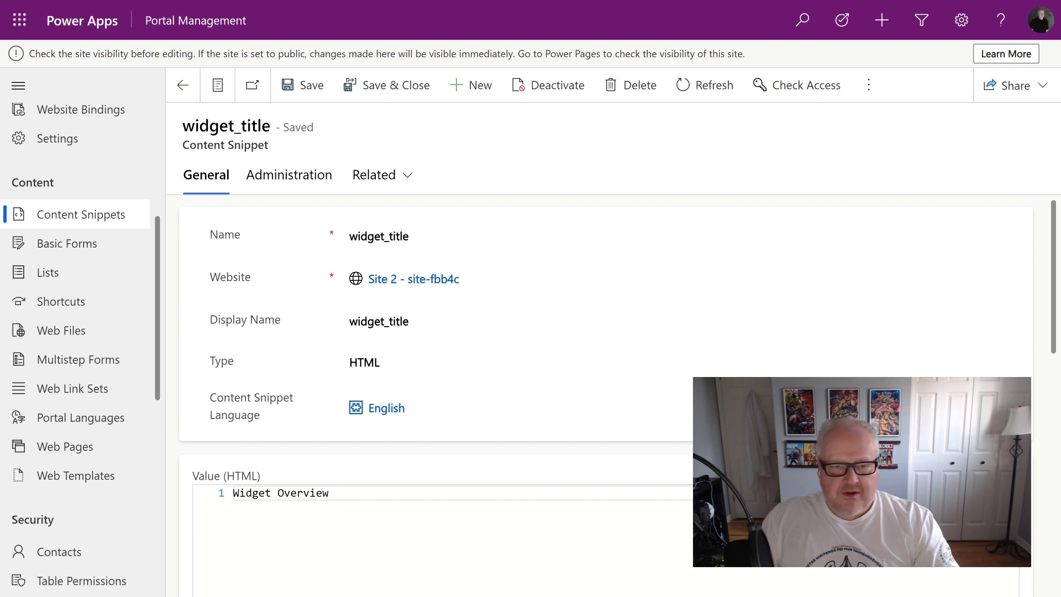
left_click(387, 236)
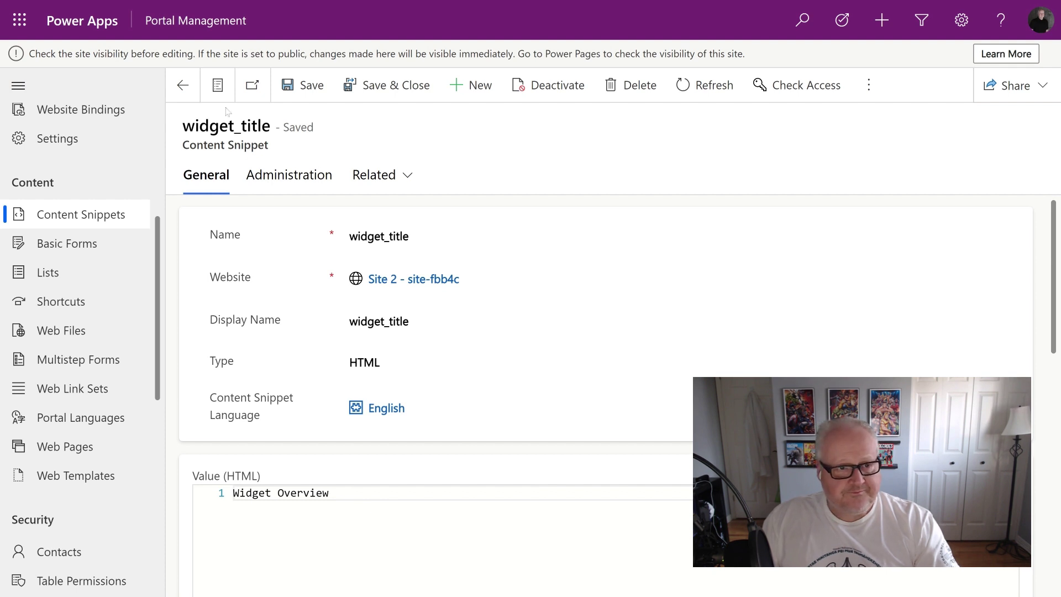
left_click(218, 84)
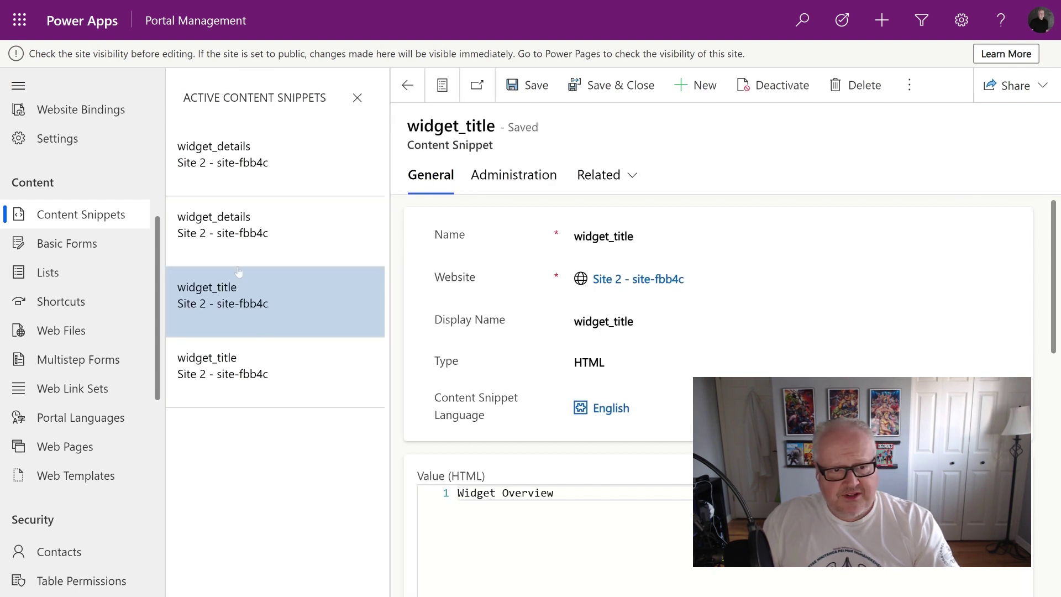
- Review the French widget_title, French widget_details and English widget_details snippets
left_click(305, 374)
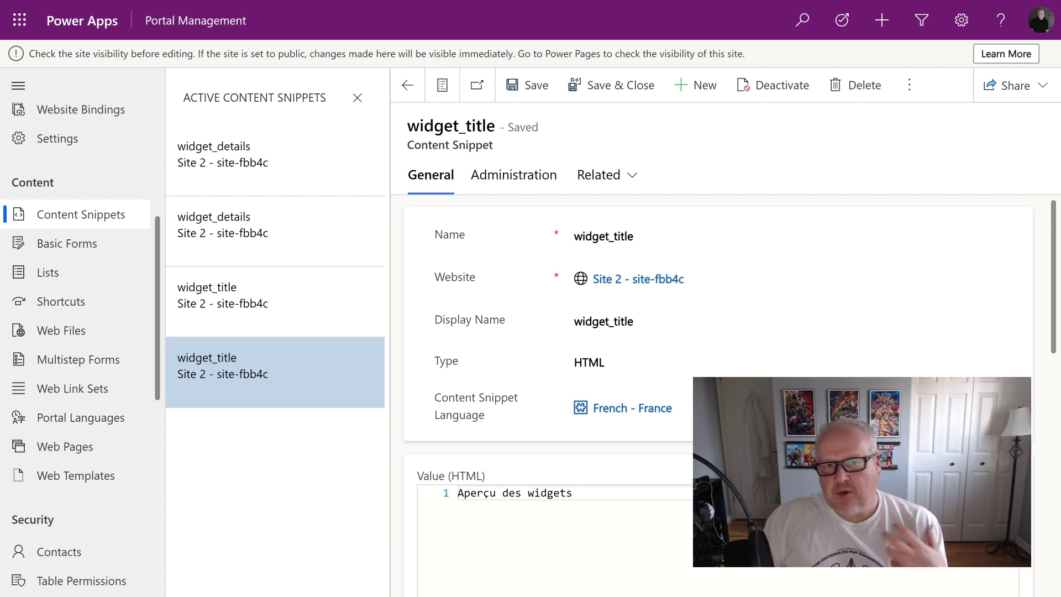
left_click(310, 234)
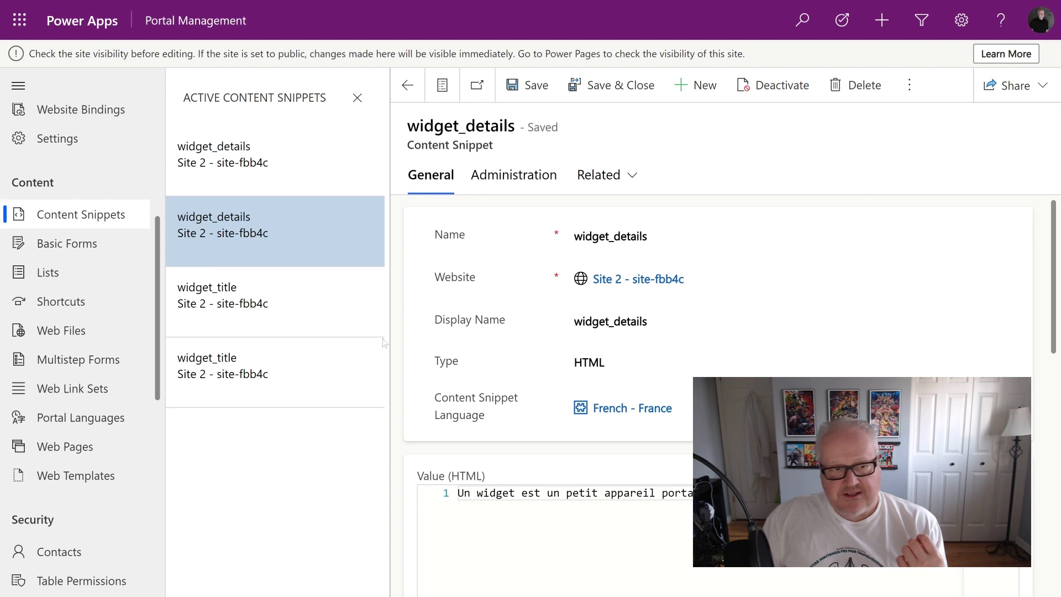
left_click(303, 169)
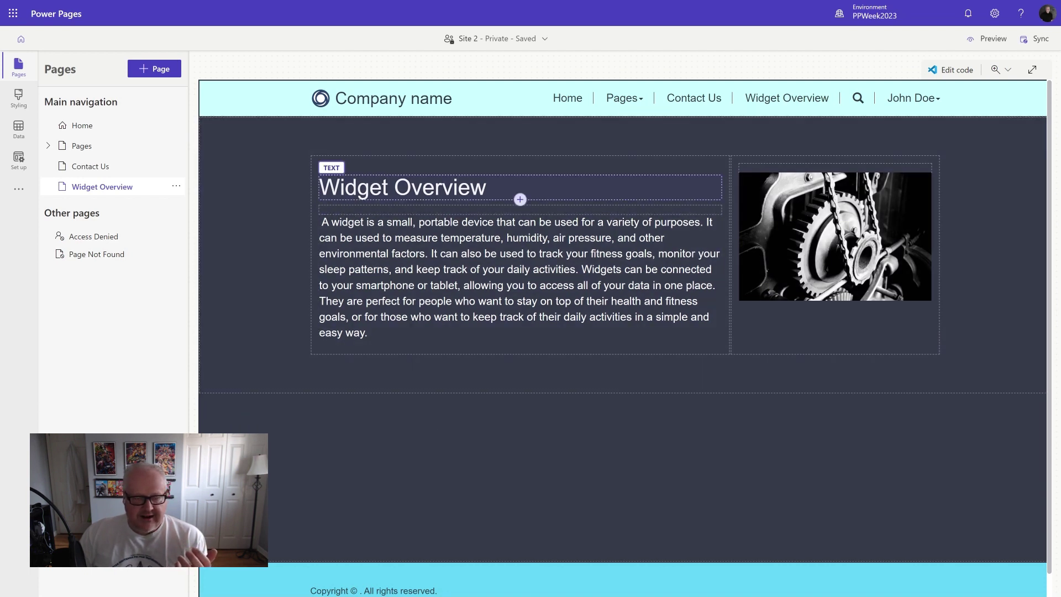
- Open the Widget Overview page code in Visual Studio Code for the Web
left_click(954, 71)
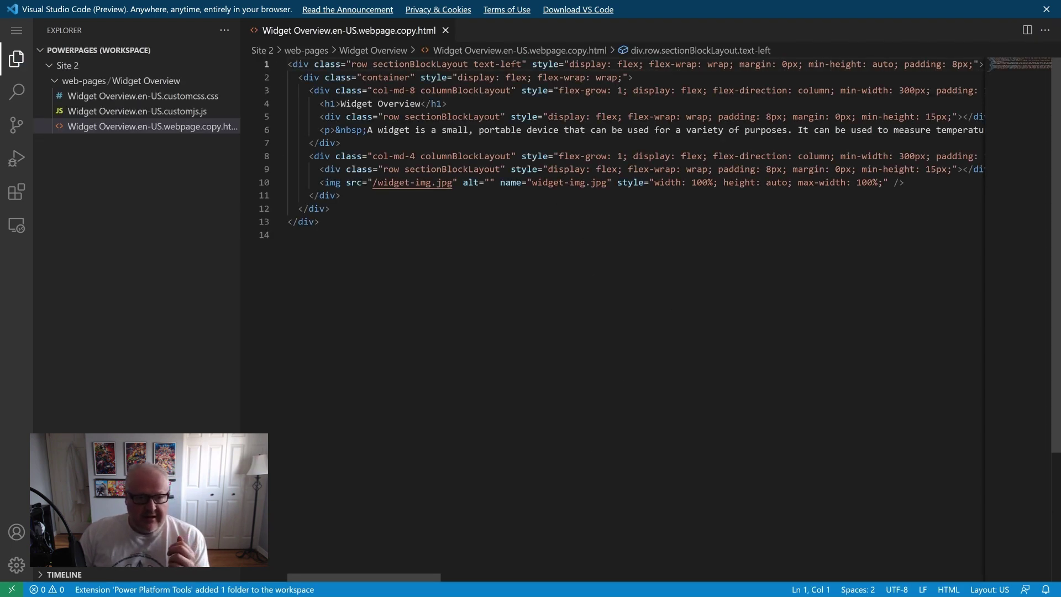
- Replace the h1 heading text with {% editable snippets 'widget_title' %}
left_click_drag(421, 103, 340, 103)
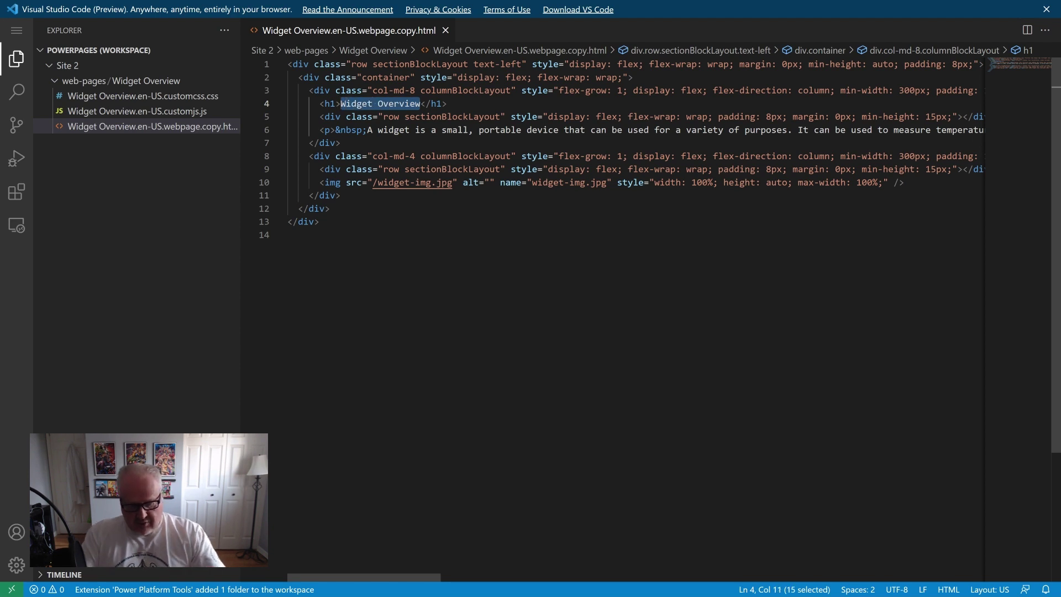
type("{")
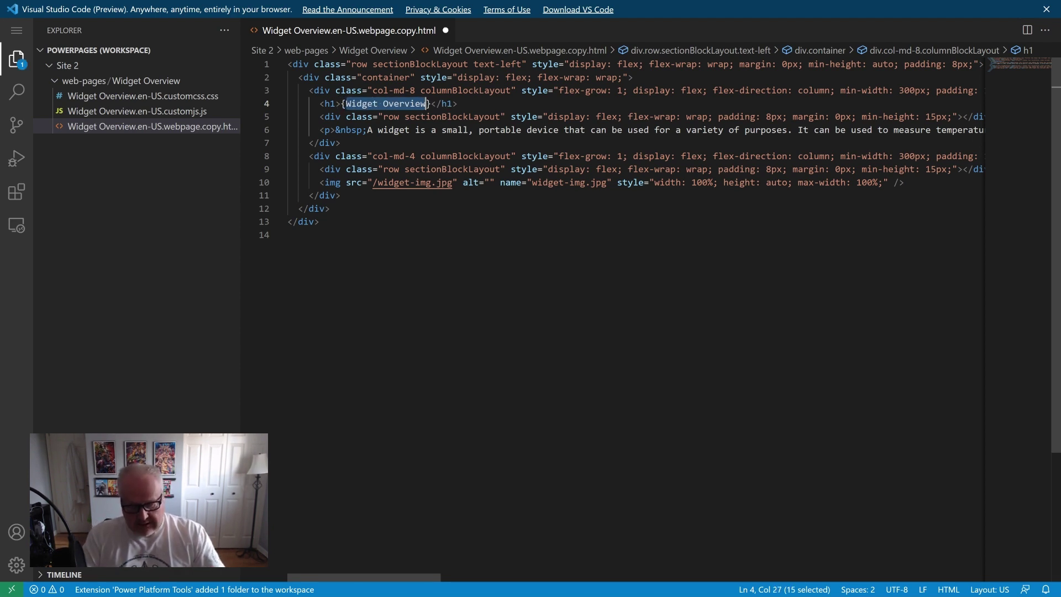
key("BackSpace")
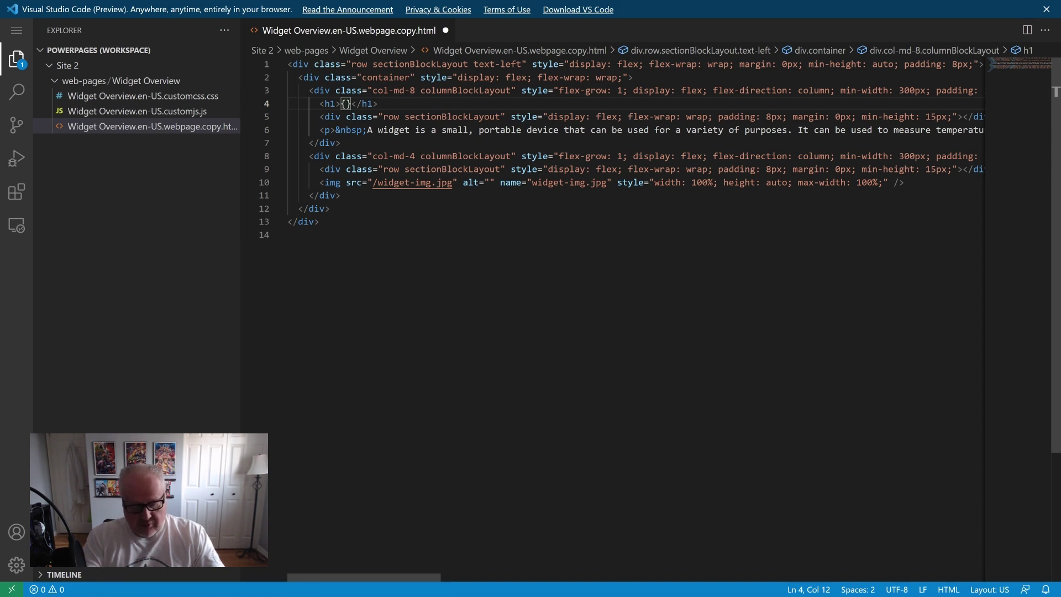
type("% %")
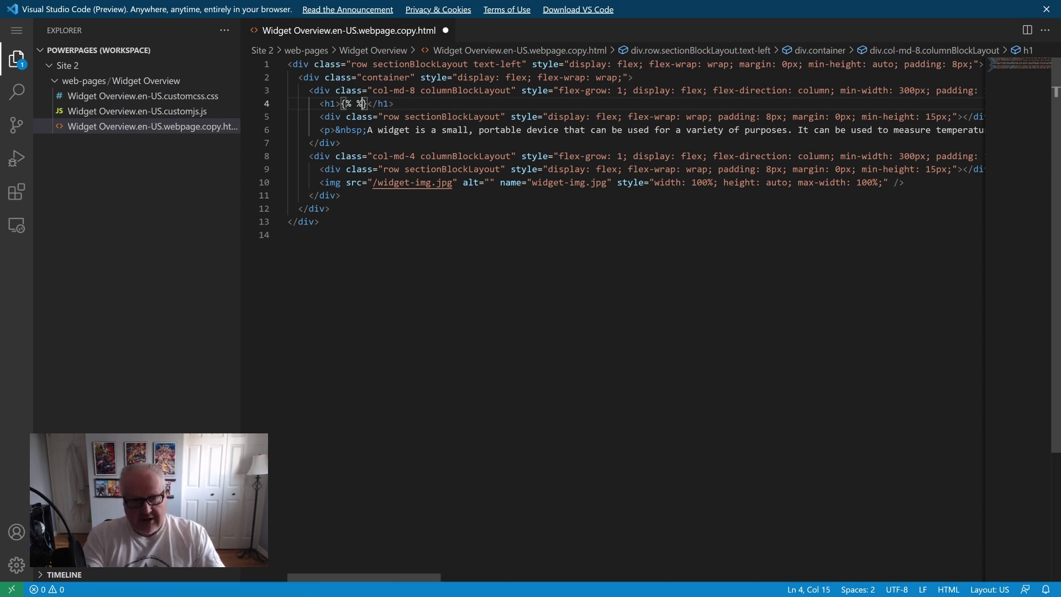
key("Left")
key("Left")
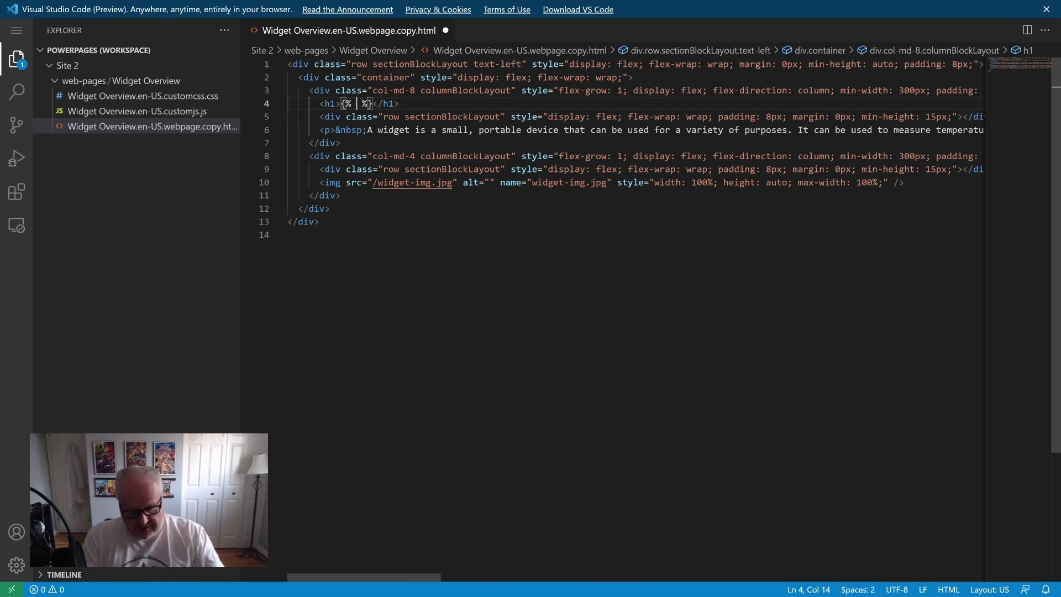
type("widg")
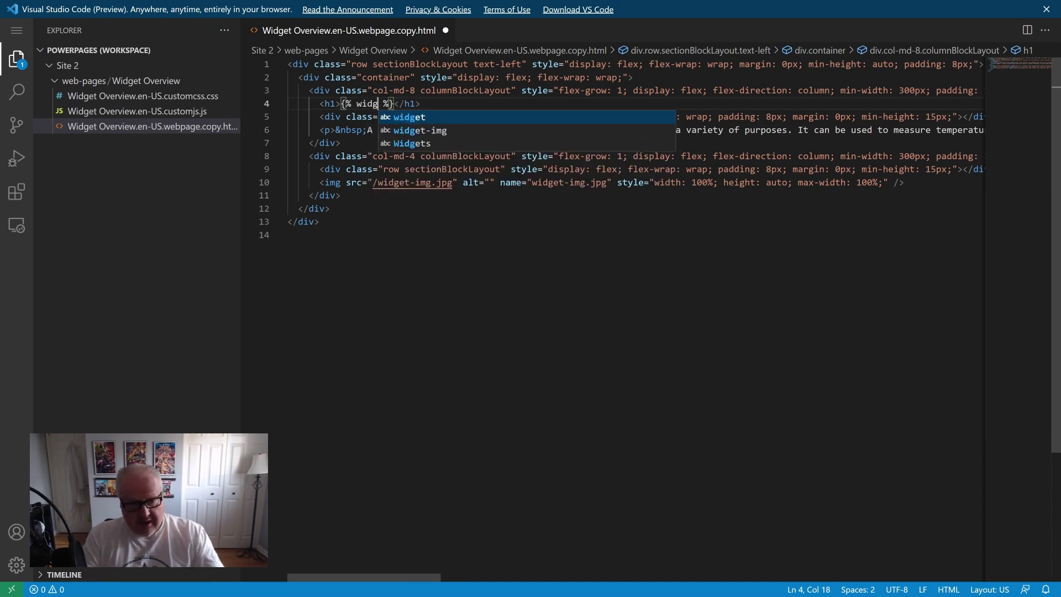
key("BackSpace")
key("BackSpace")
key("BackSpace")
key("BackSpace")
type("snipeets")
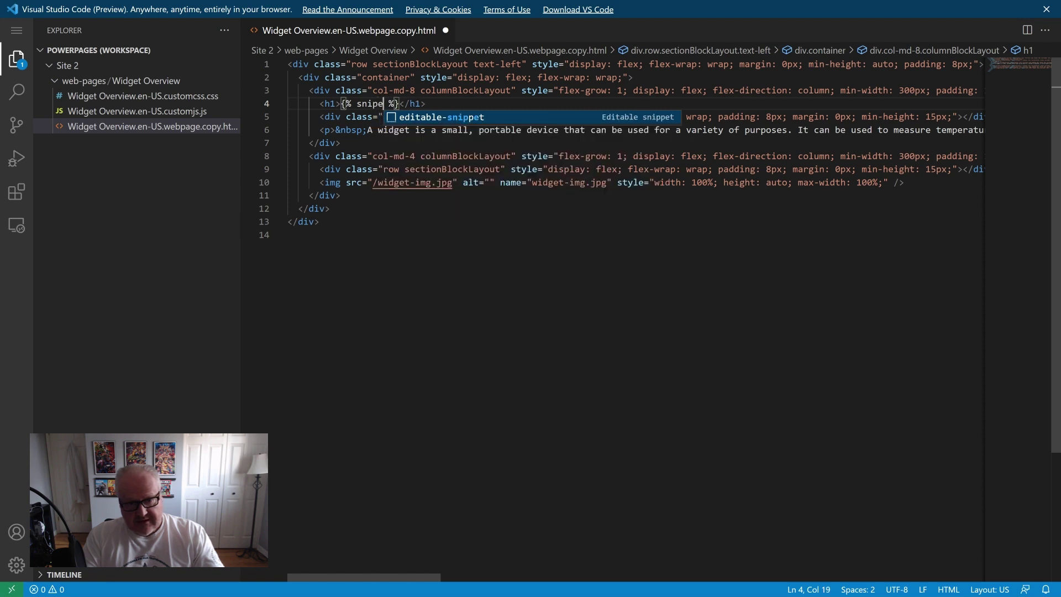
key("BackSpace")
key("BackSpace")
key("BackSpace")
type("ts ")
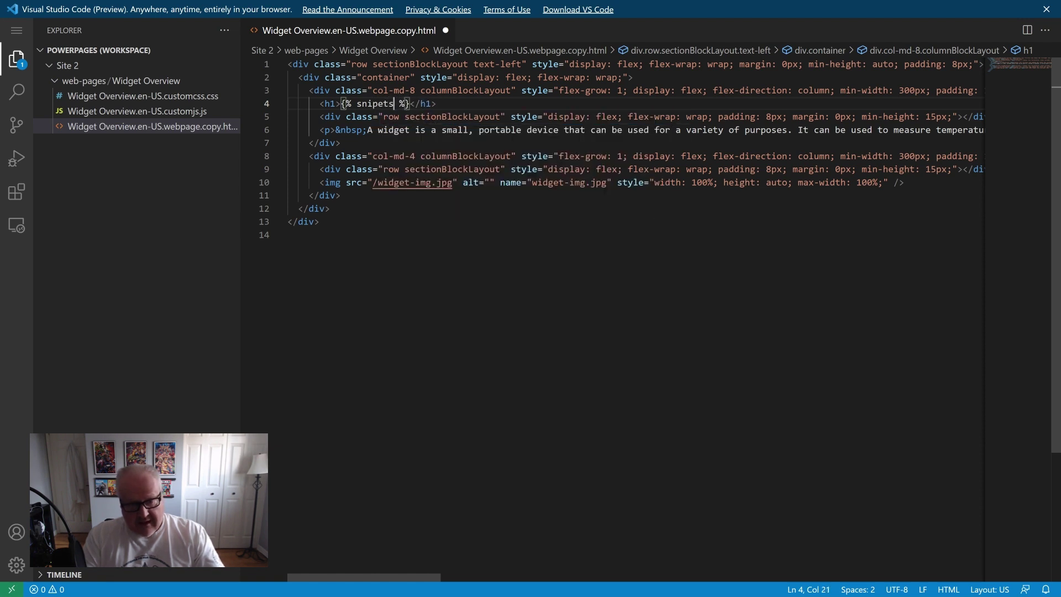
type("'")
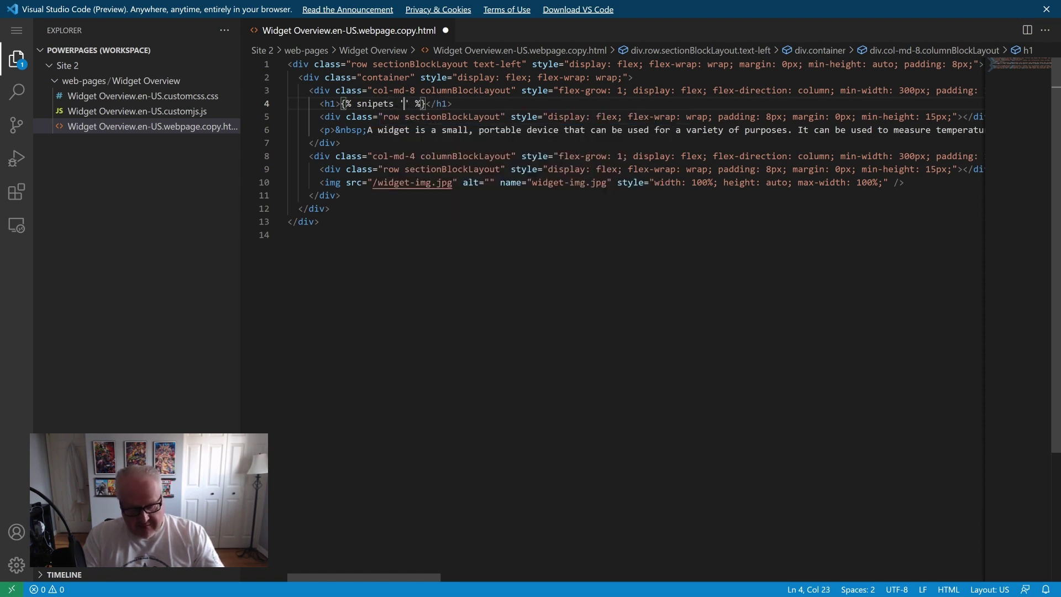
type("wid")
type("get")
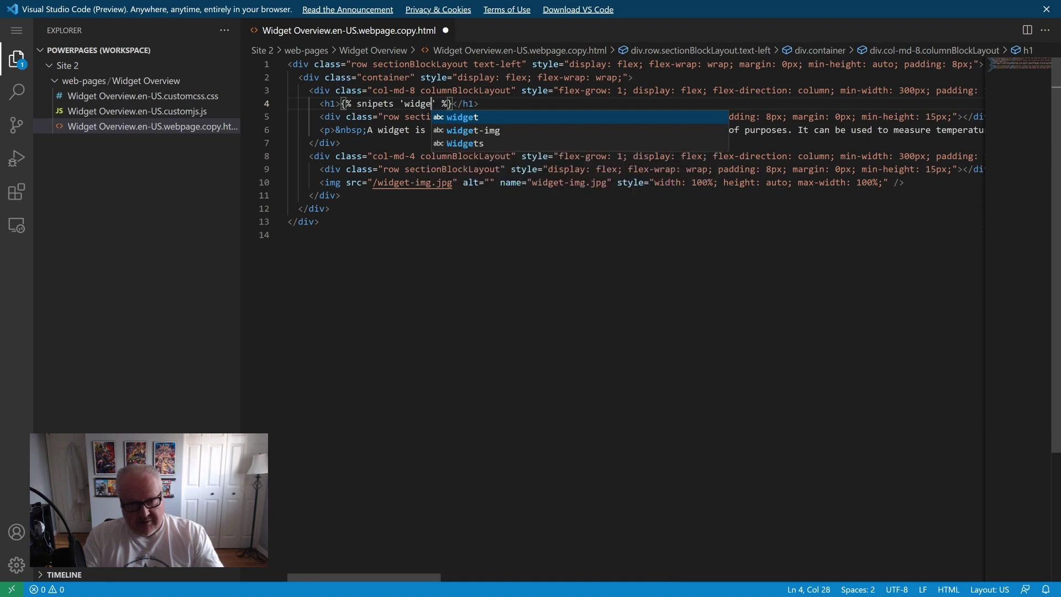
type("_title")
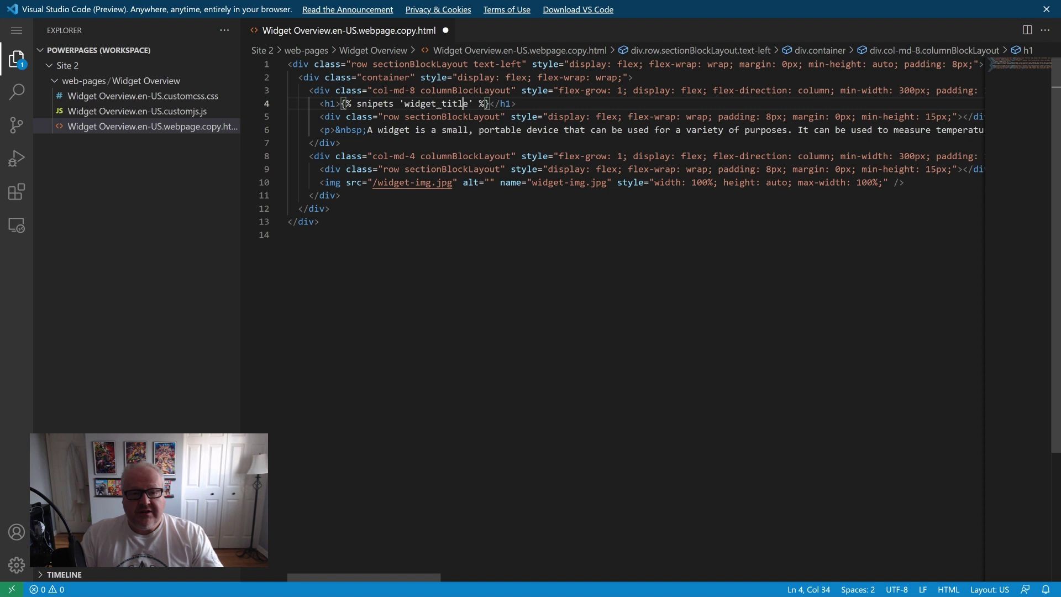
key("Left")
key("Left")
key("Left")
key("Left")
key("Left")
key("Left")
key("Left")
key("Left")
key("Left")
key("Left")
key("Left")
key("Left")
key("Left")
key("Left")
key("Left")
key("Left")
type("p")
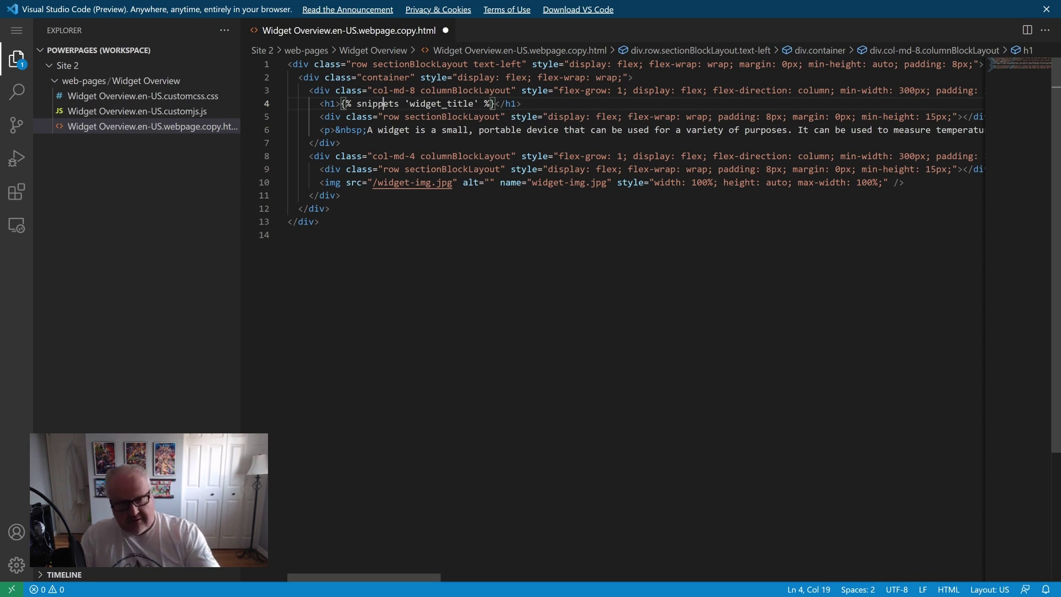
key("Left")
key("Left")
key("Left")
key("Left")
key("Left")
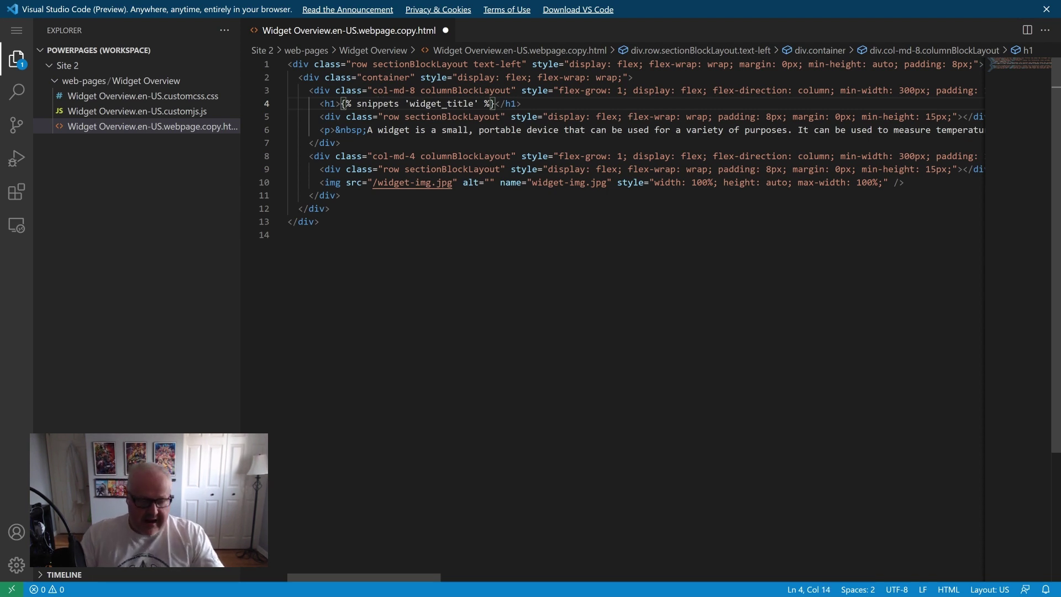
type("e")
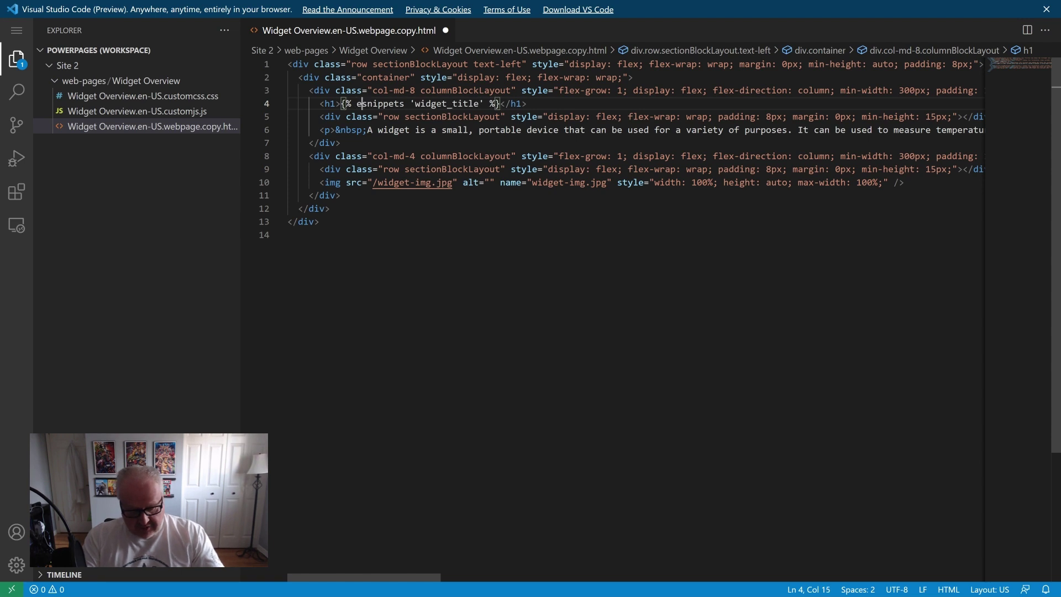
type("ditable")
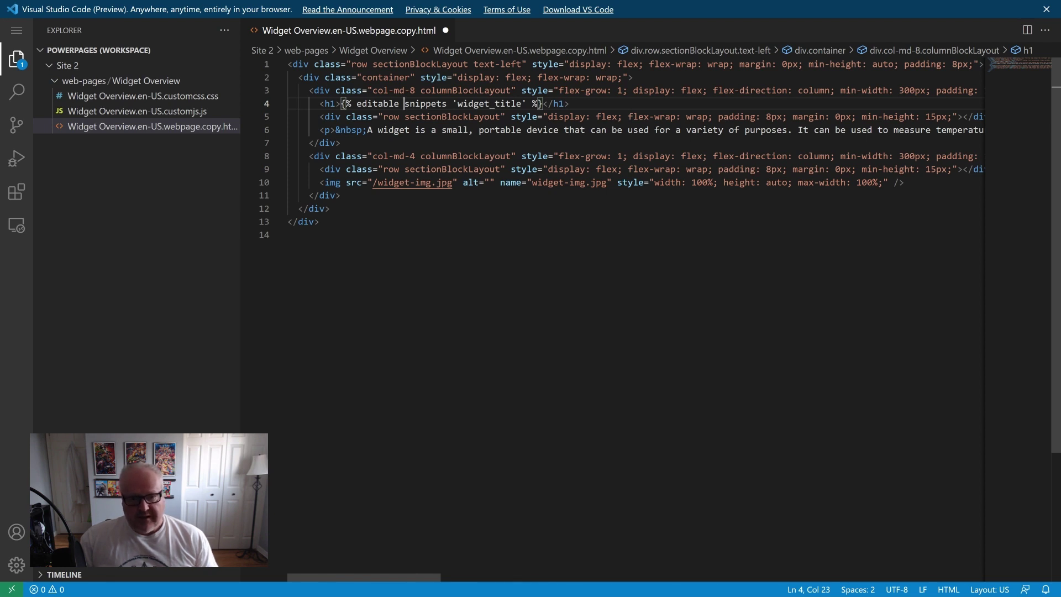
- Replace the paragraph text with {% editable snippets 'widget_details' %} and save the file
left_click(326, 130)
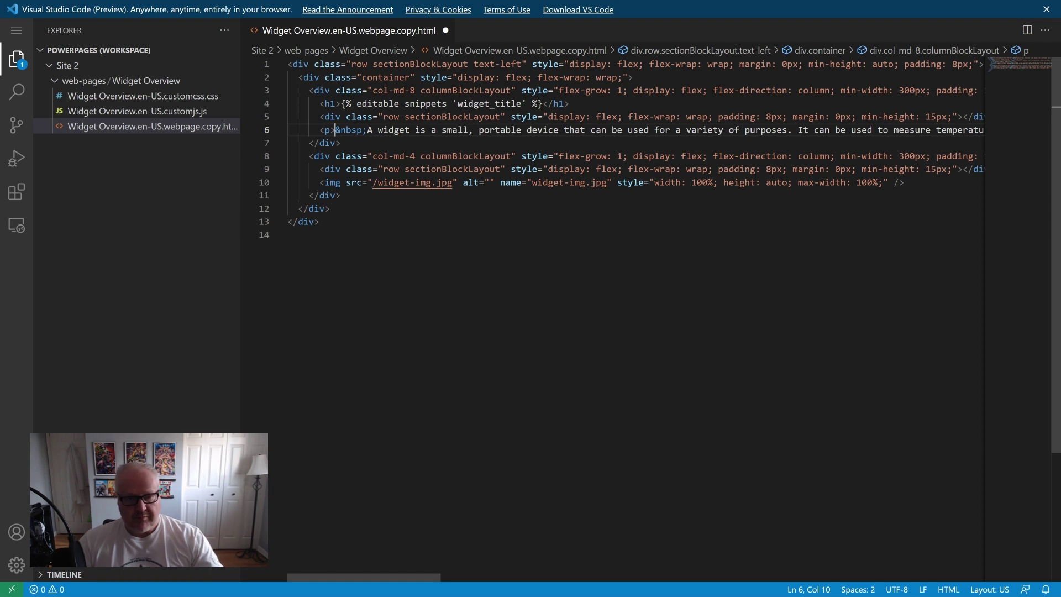
key("ctrl+Delete")
key("ctrl+Delete")
key("ctrl+Delete")
key("ctrl+Delete")
key("ctrl+Delete")
key("ctrl+Delete")
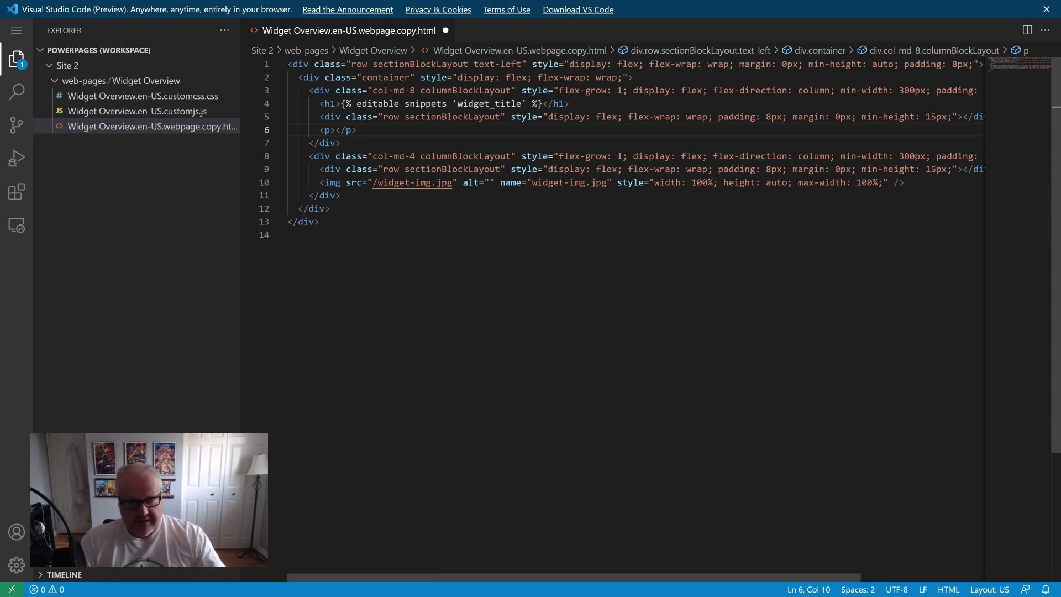
type("{% %")
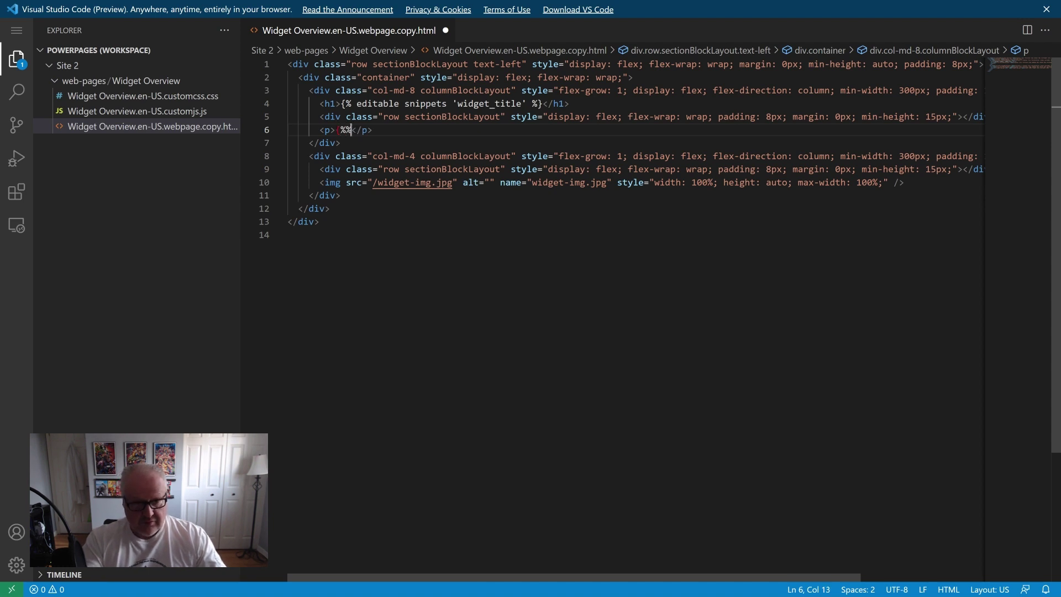
type("}")
key("Left")
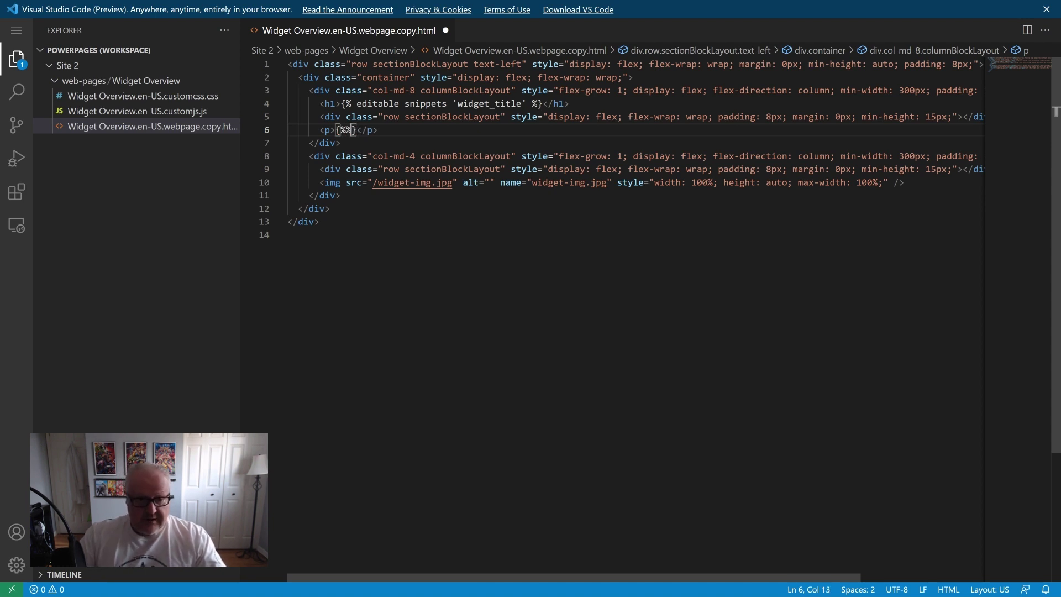
key("Left")
key("Left")
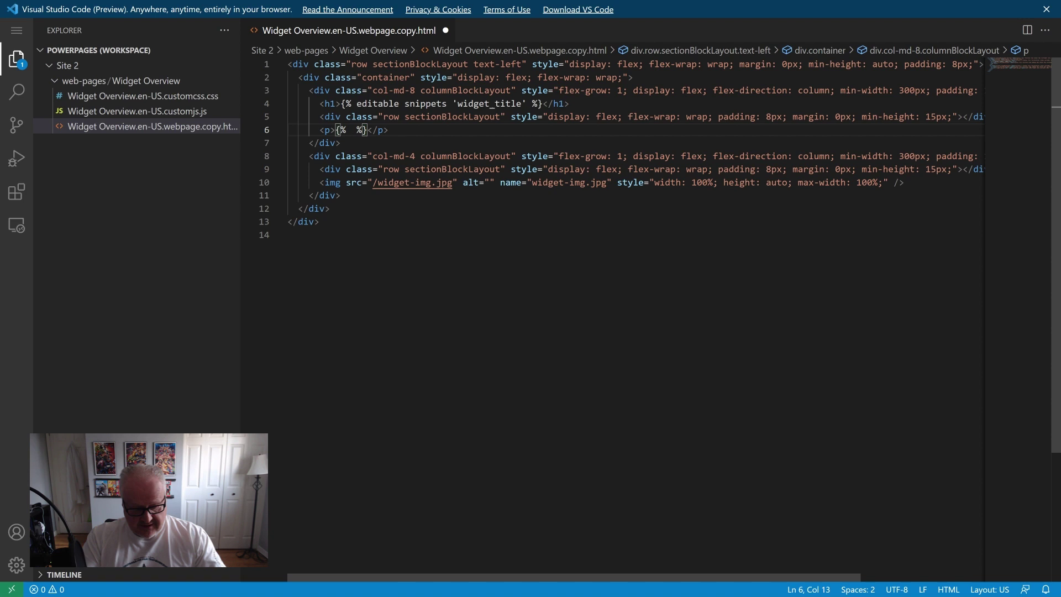
type("editable")
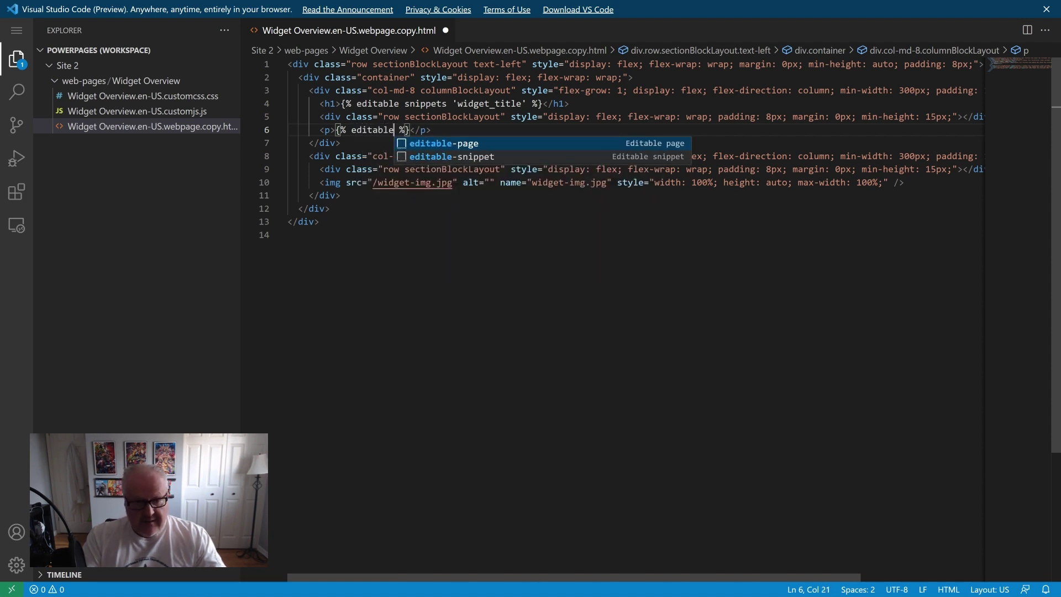
key("Escape")
type("sni ")
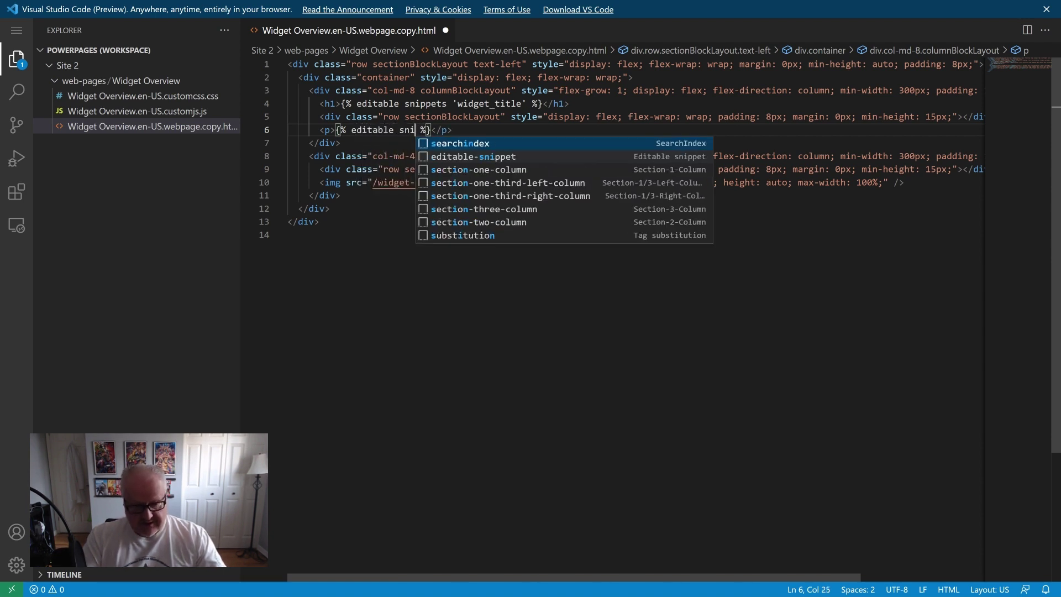
type("ppets ")
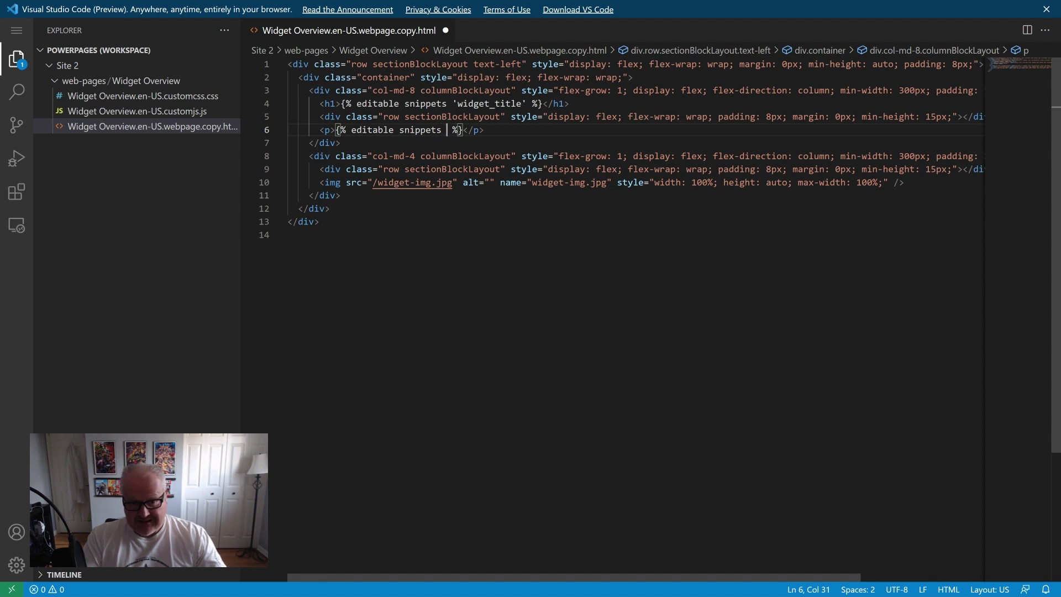
type("'widget")
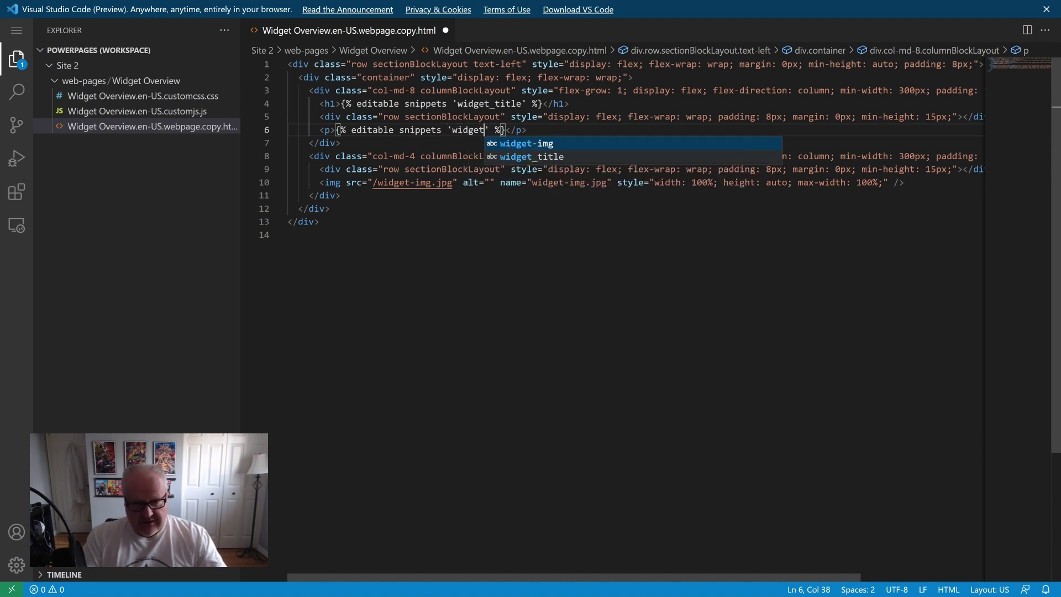
type("_details")
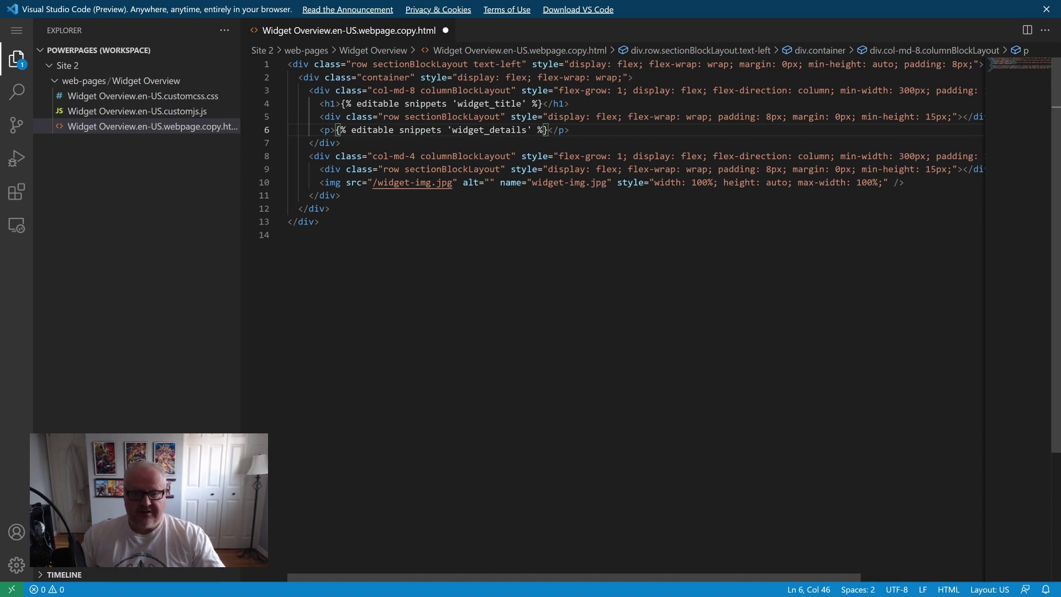
left_click(570, 130)
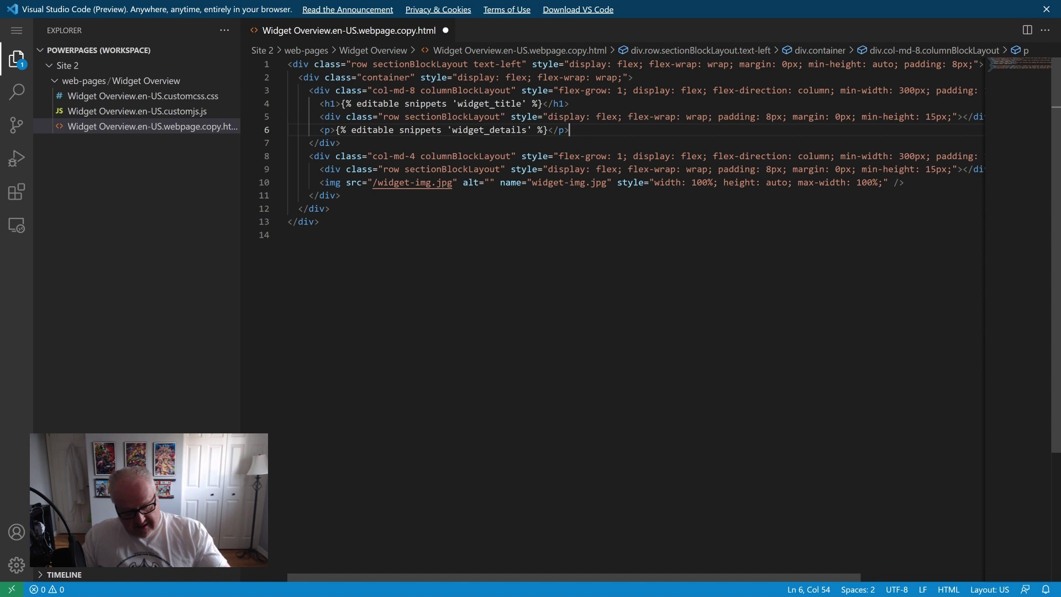
key("ctrl+s")
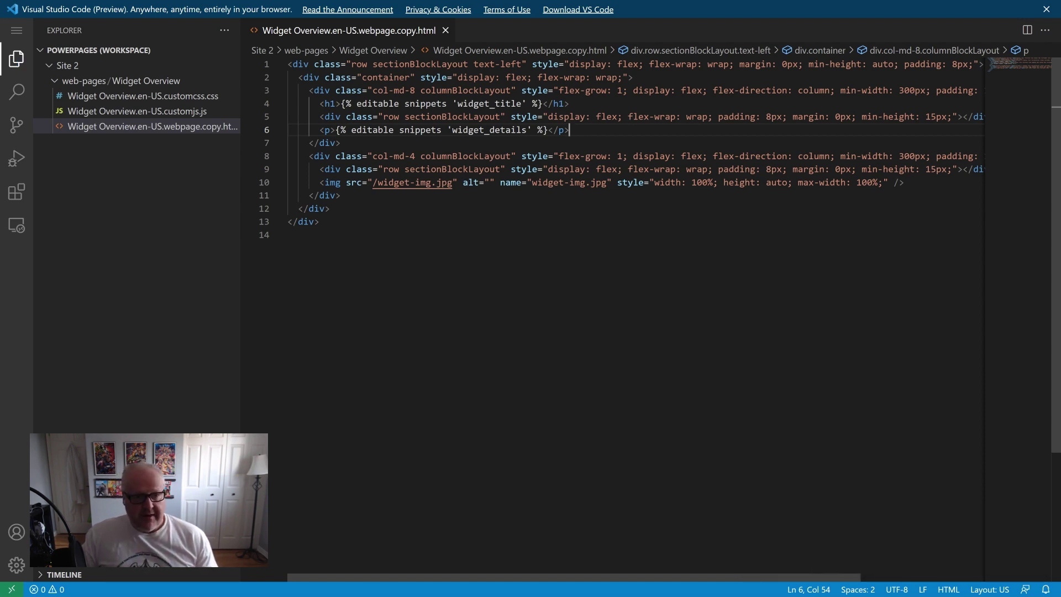
key("alt+Tab")
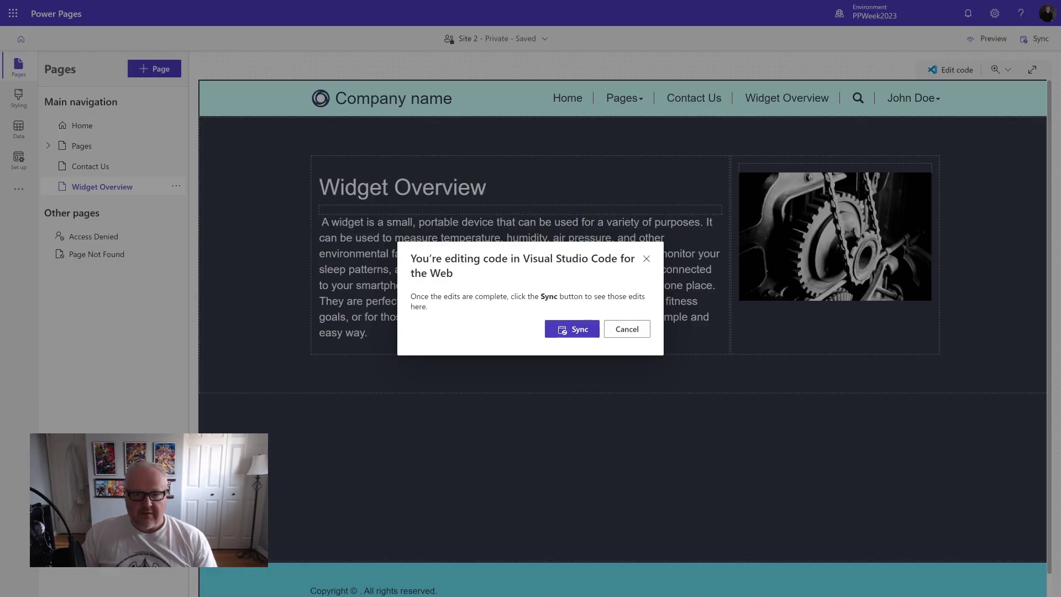
- Sync the code edits, then preview the site on desktop in French
left_click(579, 331)
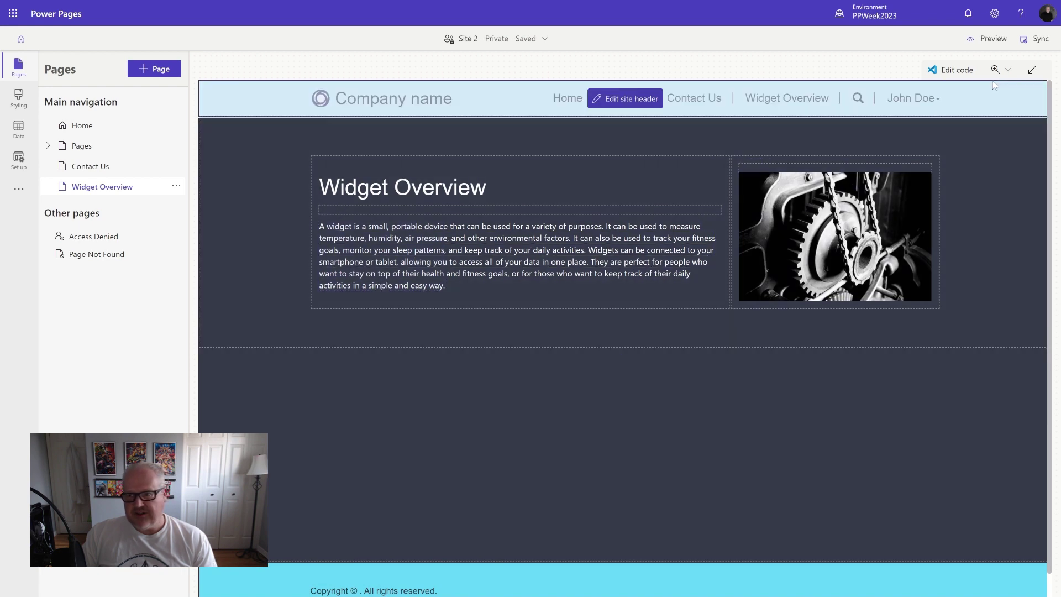
left_click(978, 46)
left_click(935, 67)
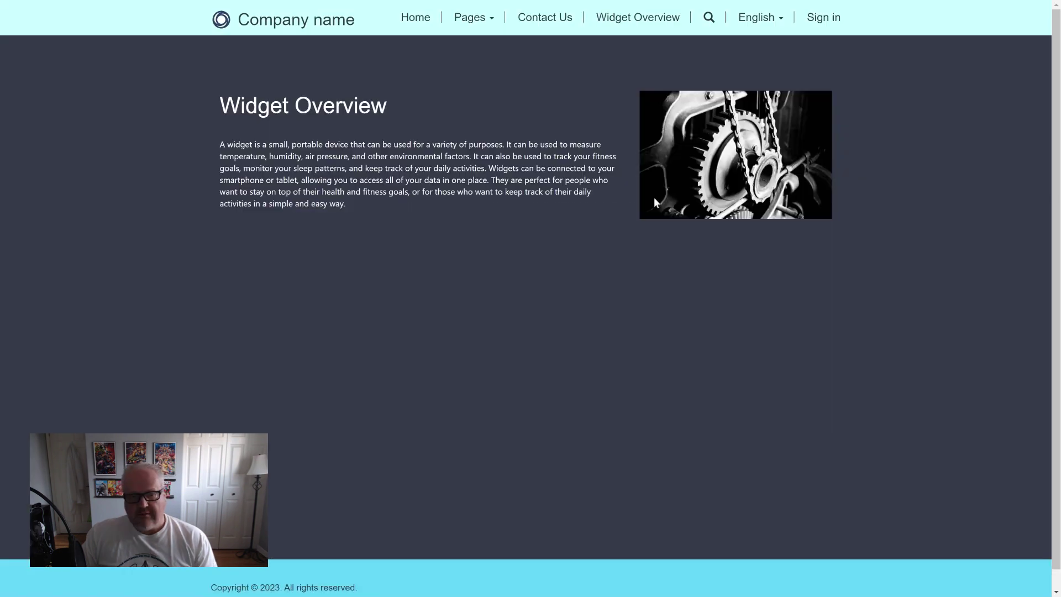
left_click(768, 17)
left_click(763, 67)
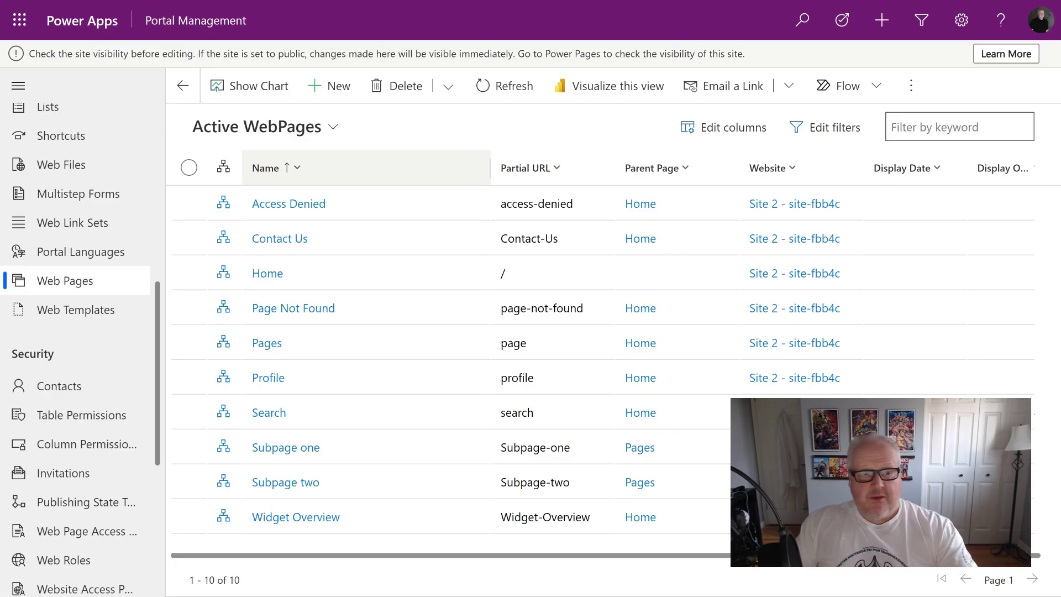
- Select the English Widget Overview's snippet-based Copy (HTML), then return to the main page record
left_click(296, 520)
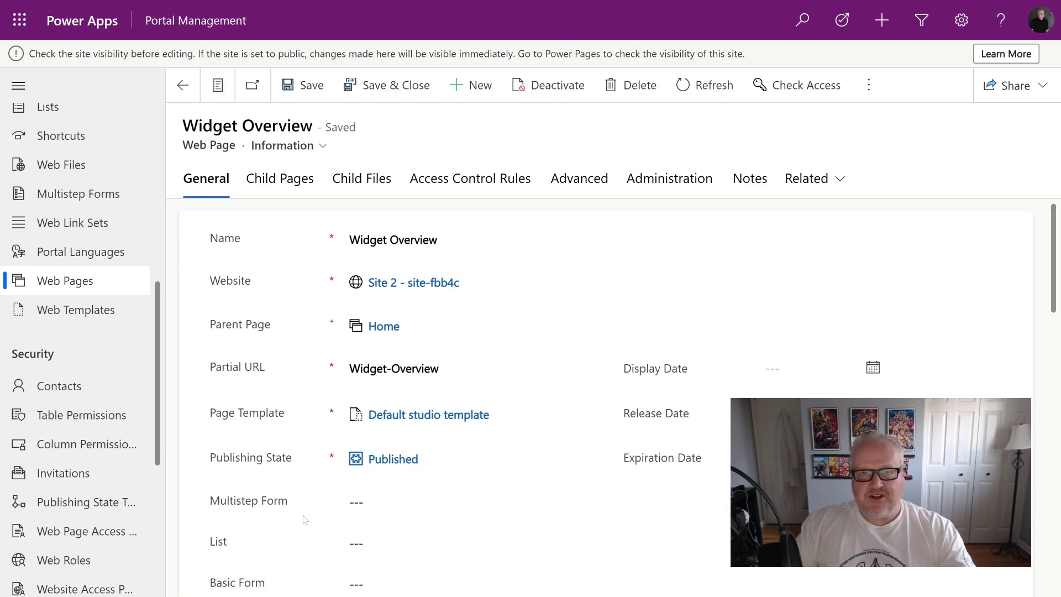
scroll(497, 238, "down", 4)
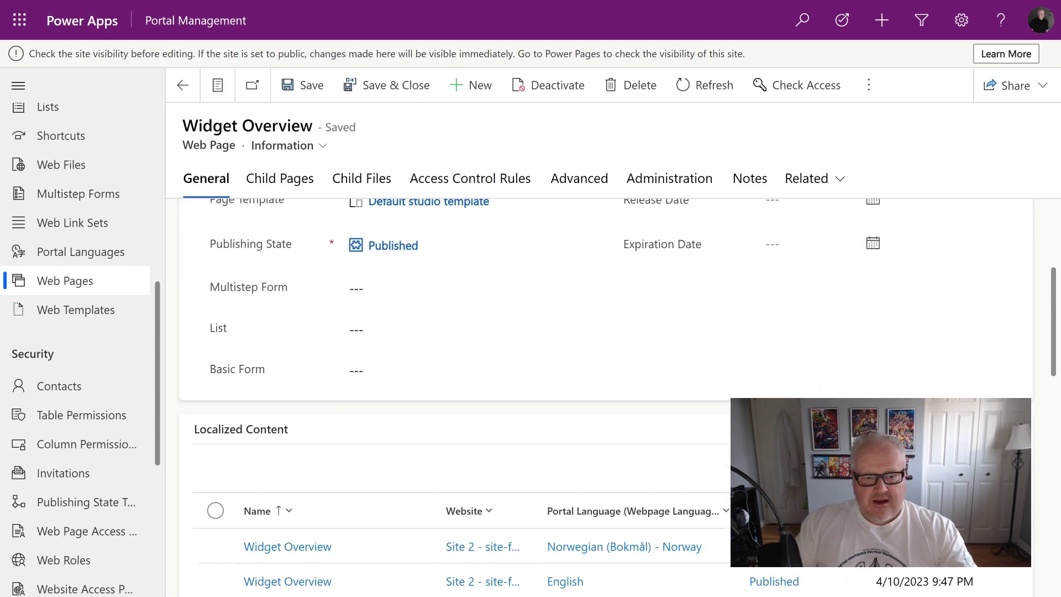
scroll(365, 399, "down", 3)
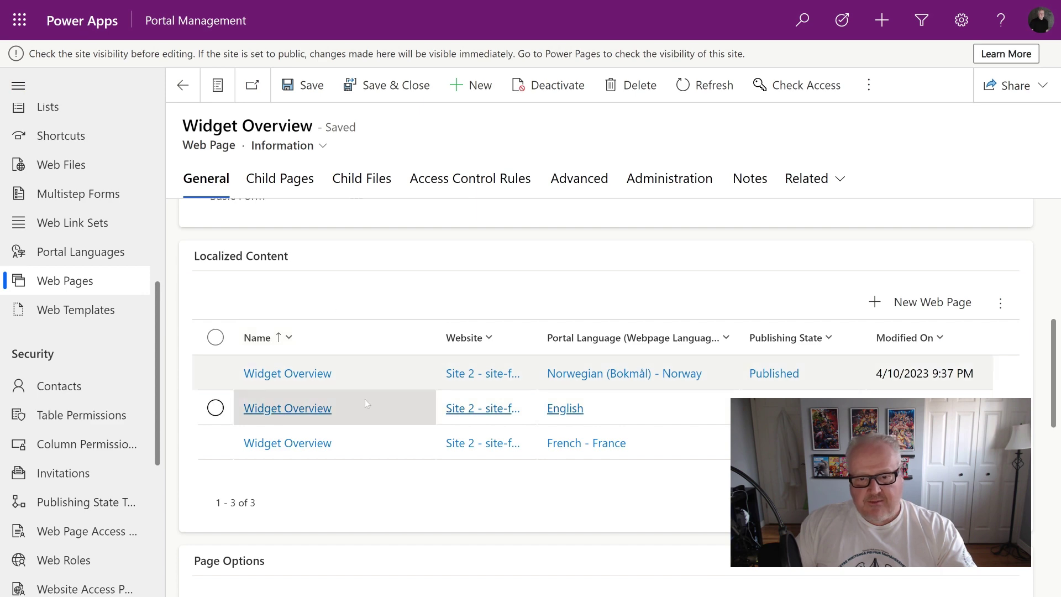
left_click(315, 410)
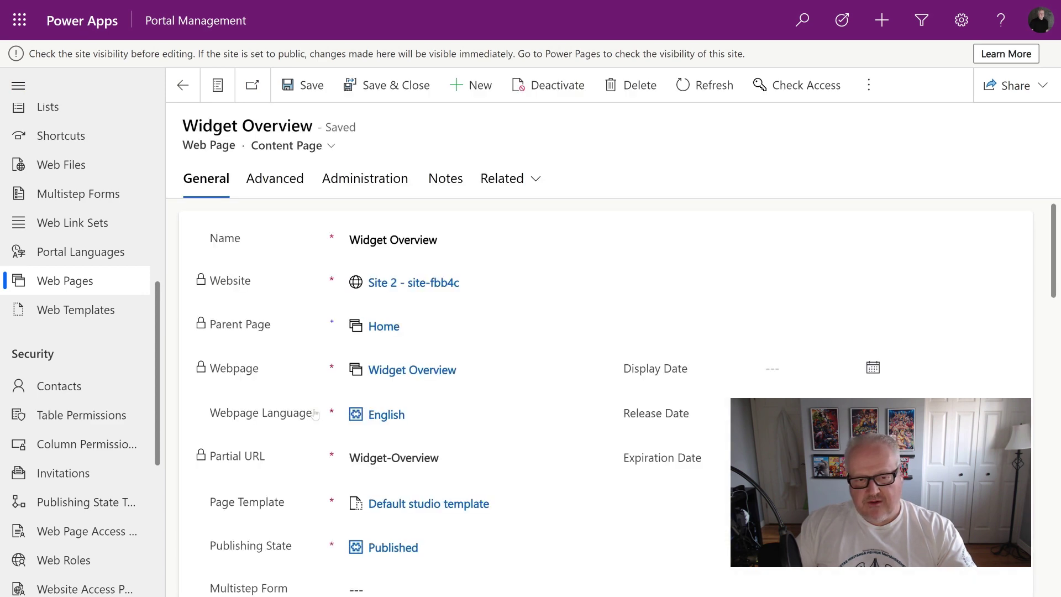
scroll(531, 342, "down", 8)
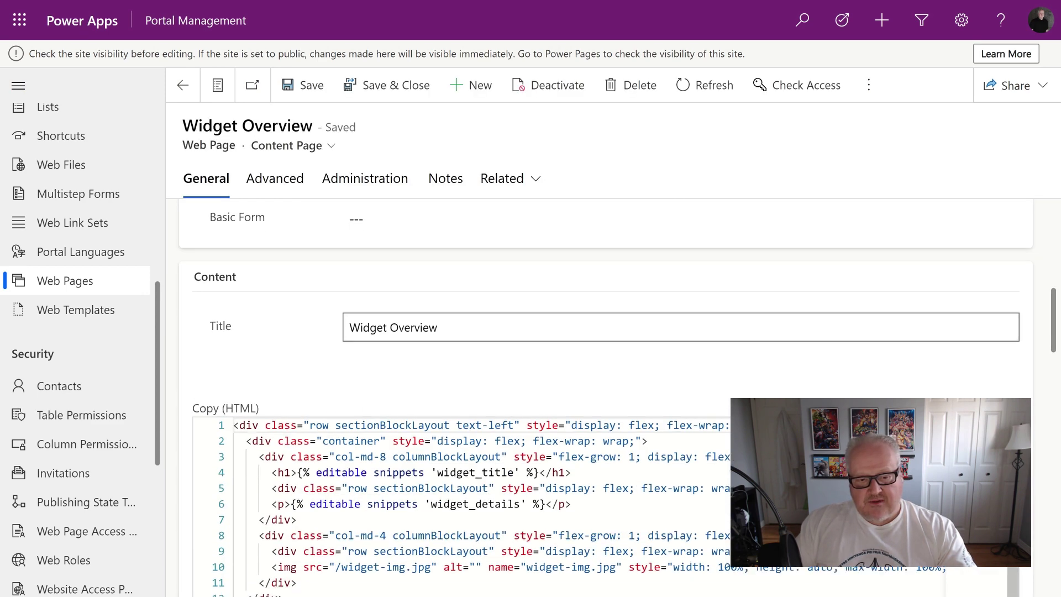
scroll(606, 342, "down", 3)
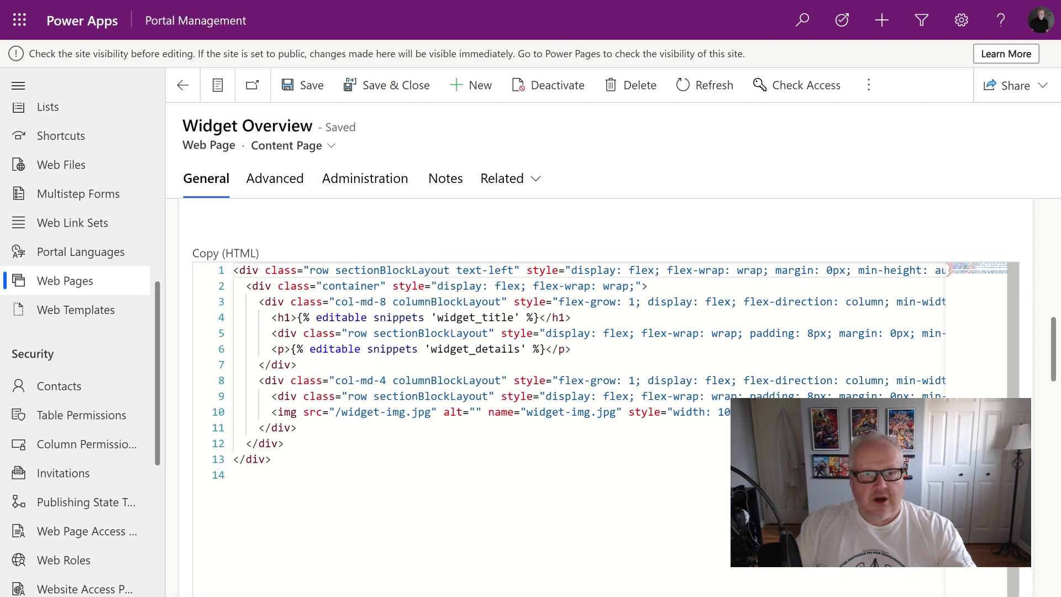
left_click_drag(271, 459, 233, 270)
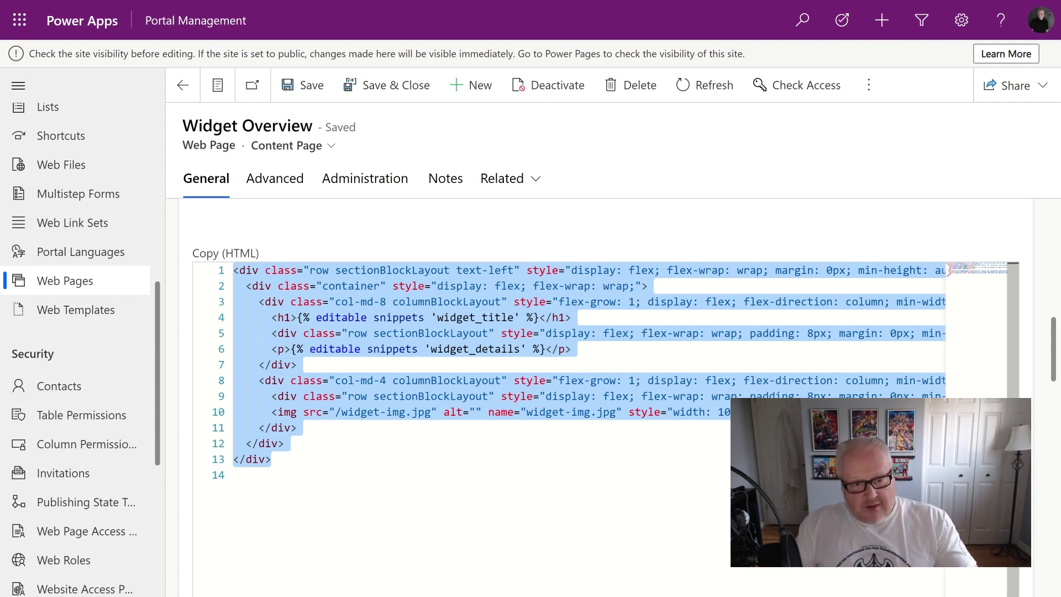
left_click(182, 84)
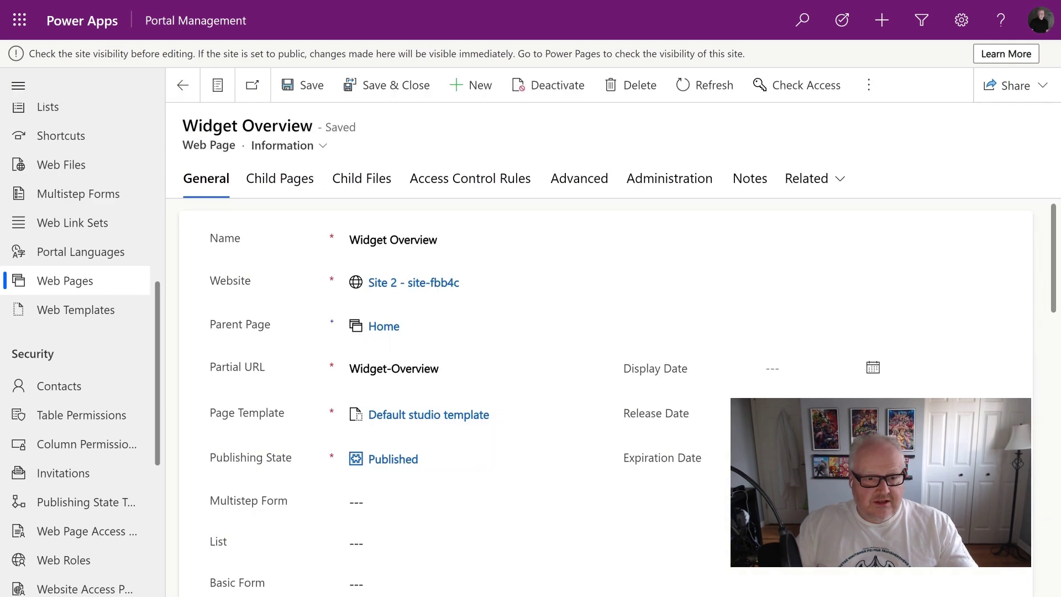
- Open the French - France localized Widget Overview page record
left_click(217, 84)
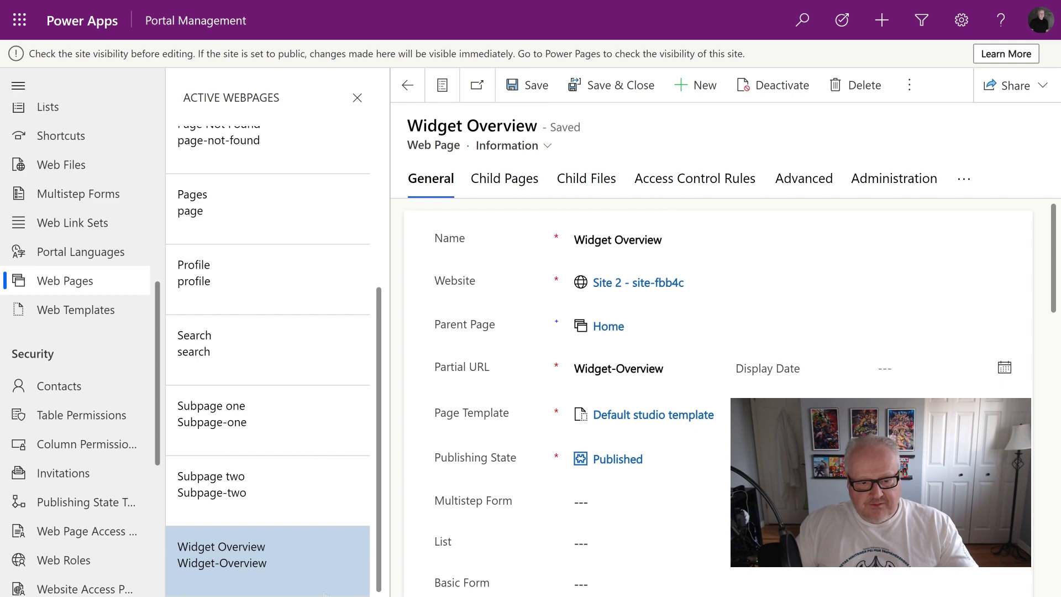
left_click(357, 98)
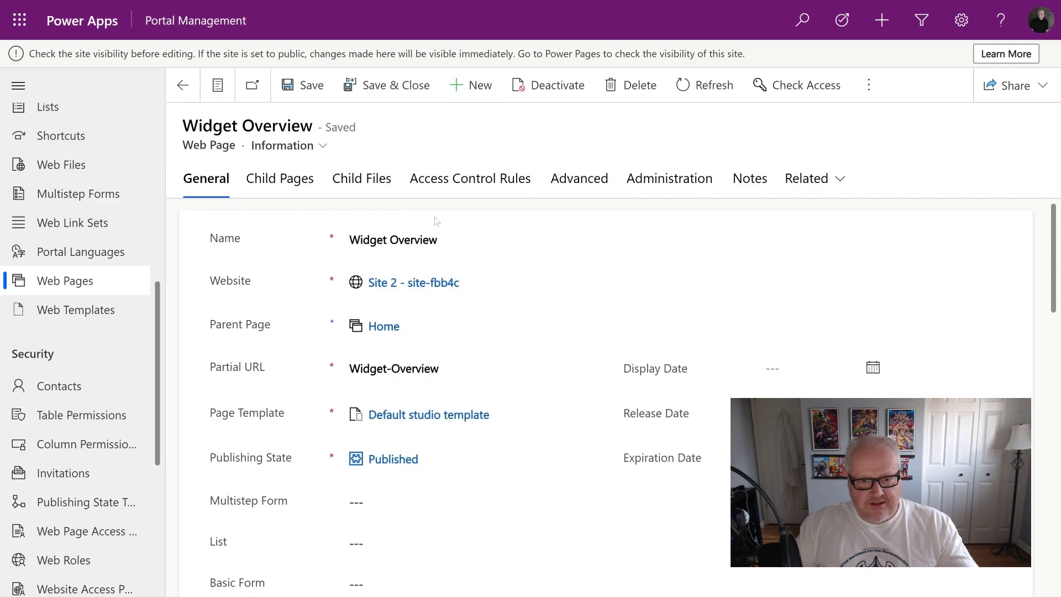
scroll(471, 277, "down", 4)
scroll(471, 276, "down", 3)
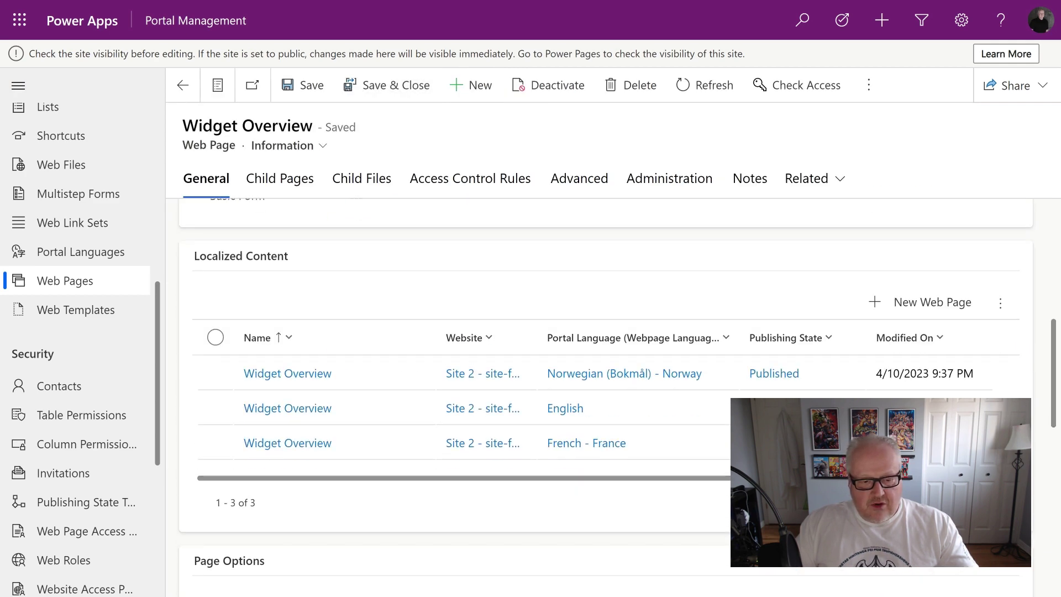
left_click(662, 455)
double_click(662, 454)
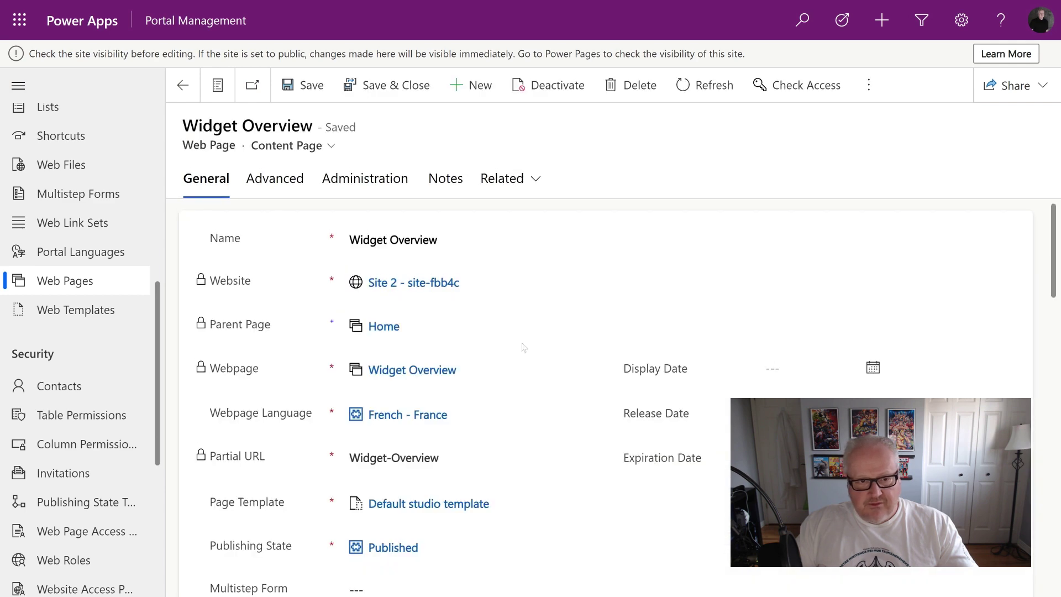
- Replace its Copy (HTML) with the pasted editable-snippet layout, then save and close
scroll(523, 348, "down", 9)
key("shift+Up")
key("shift+Up")
key("shift+Up")
key("shift+Up")
key("shift+Up")
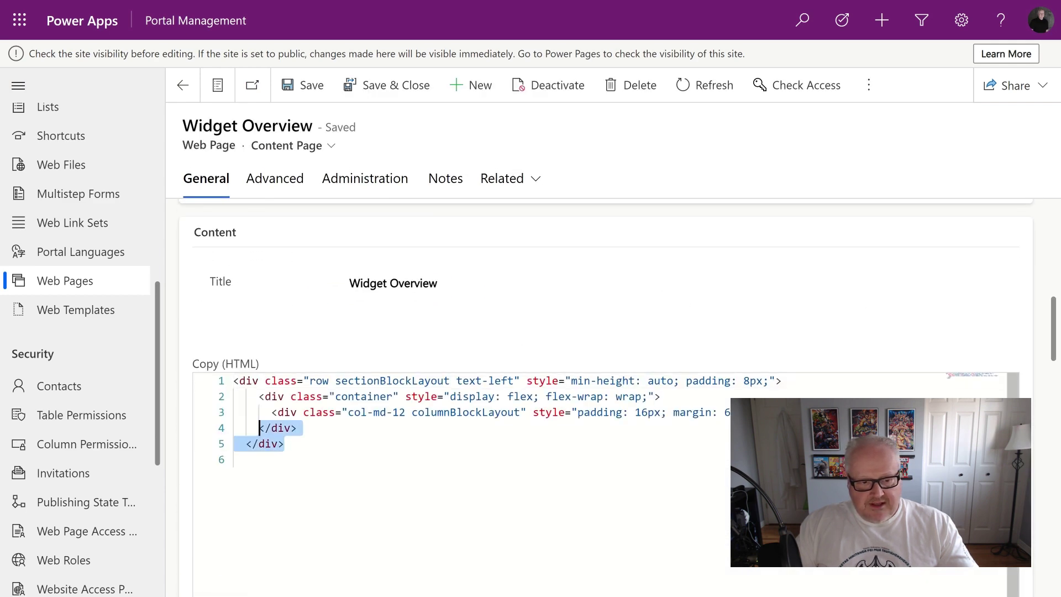
key("BackSpace")
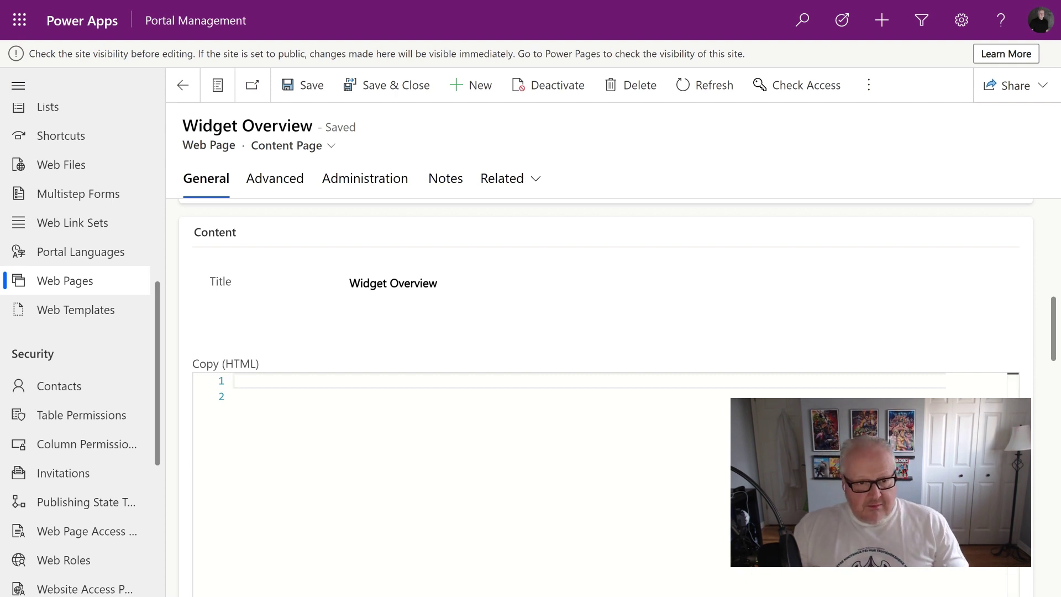
key("ctrl+v")
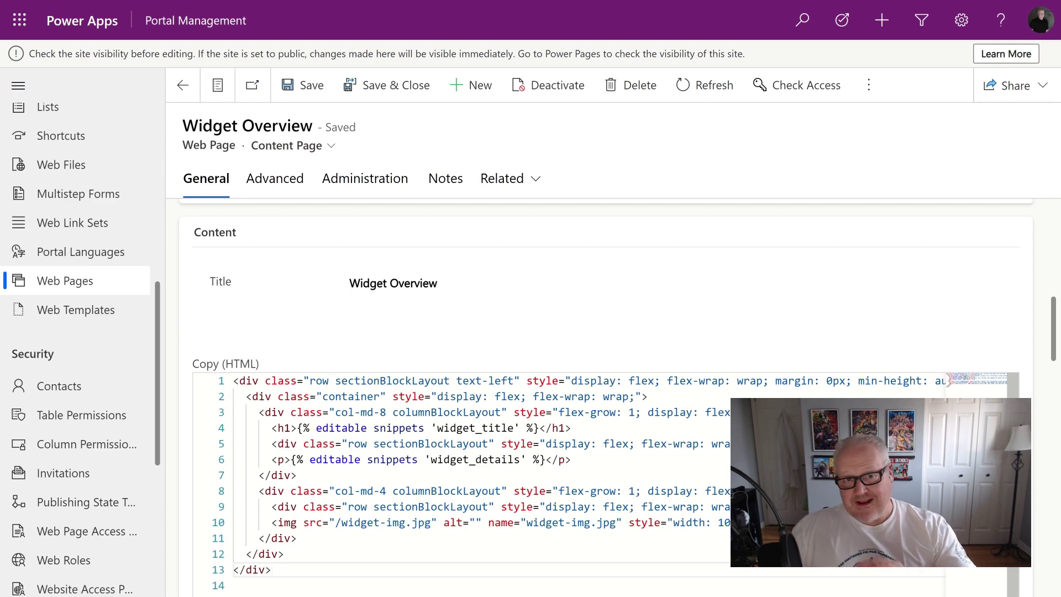
left_click(393, 99)
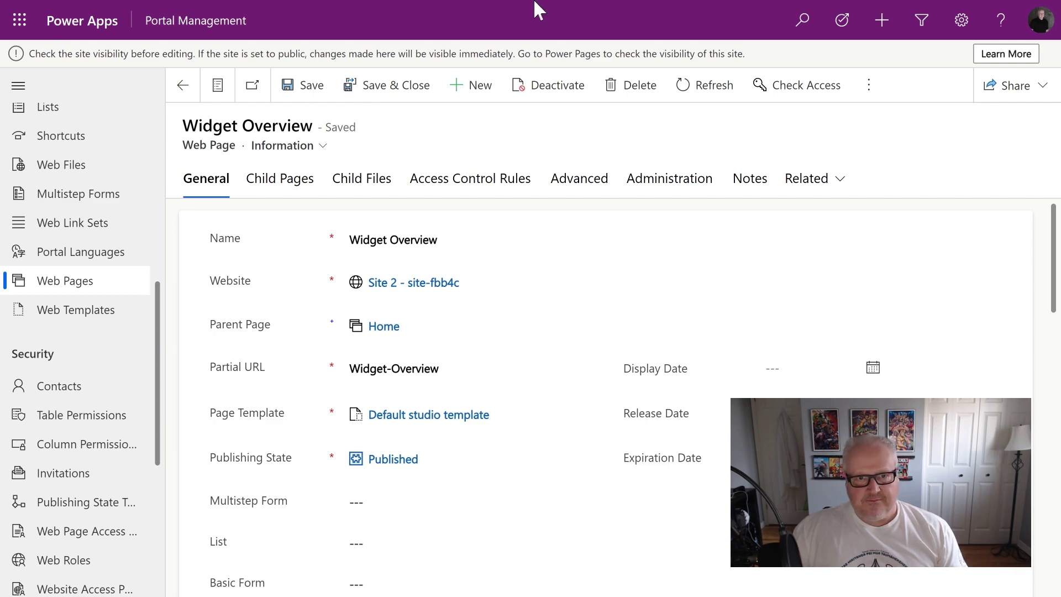
key("F11")
- Preview the site full screen as a desktop page and switch its language to français
left_click(58, 9)
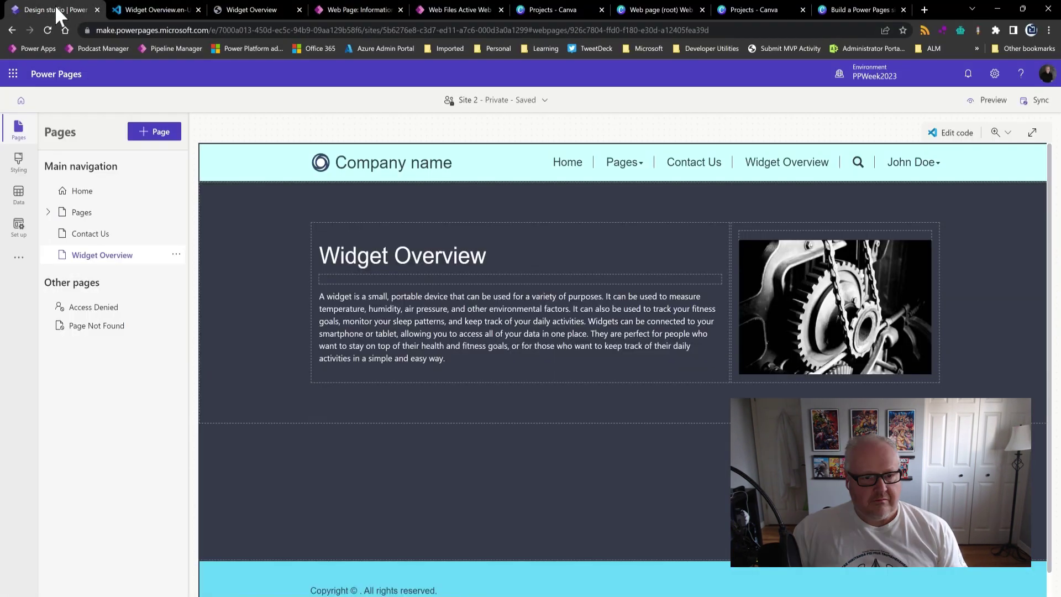
key("F11")
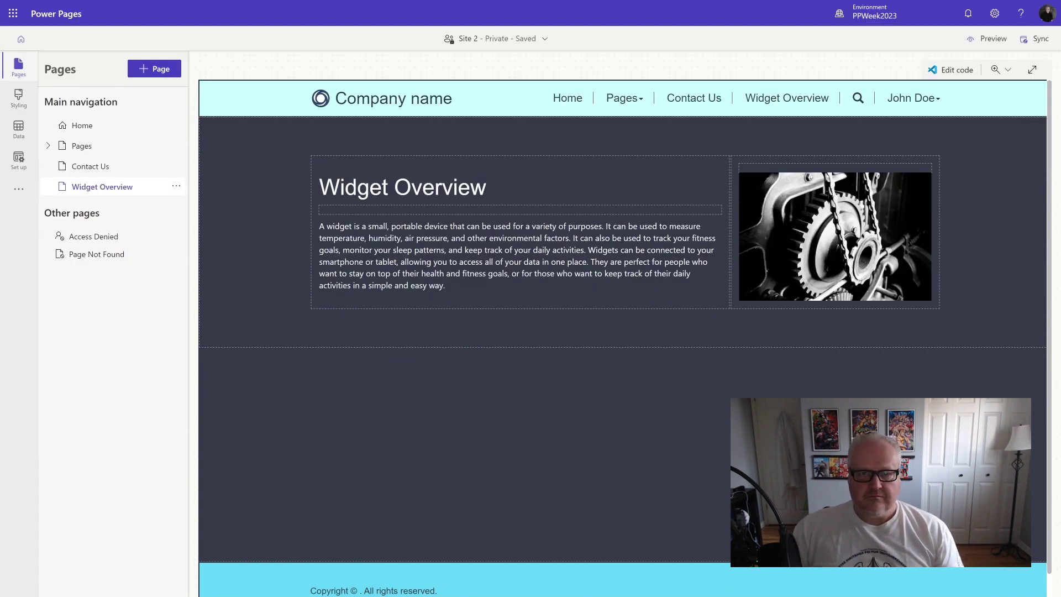
left_click(995, 39)
left_click(948, 74)
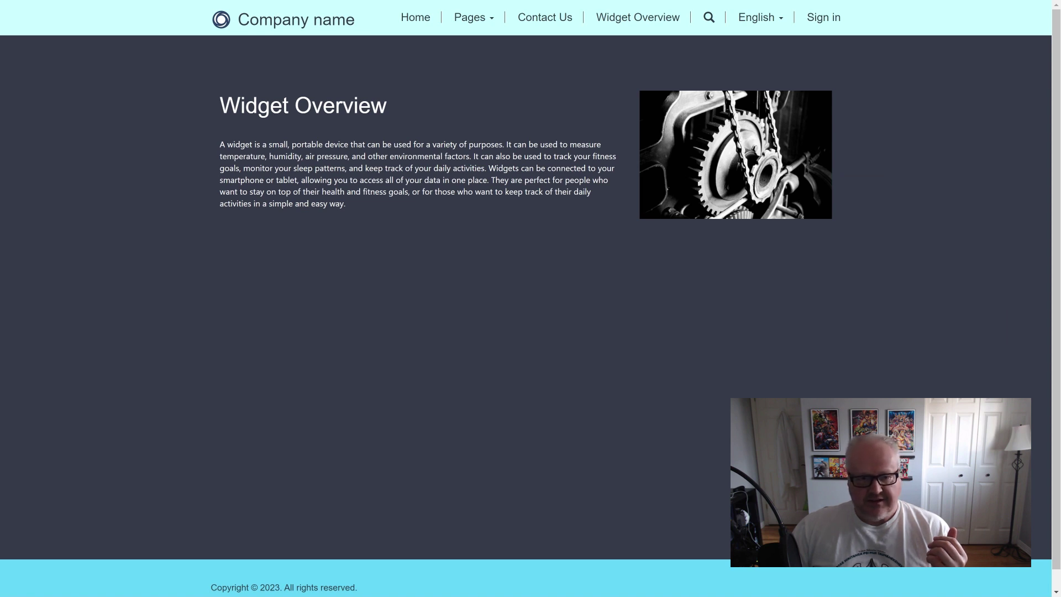
left_click(763, 25)
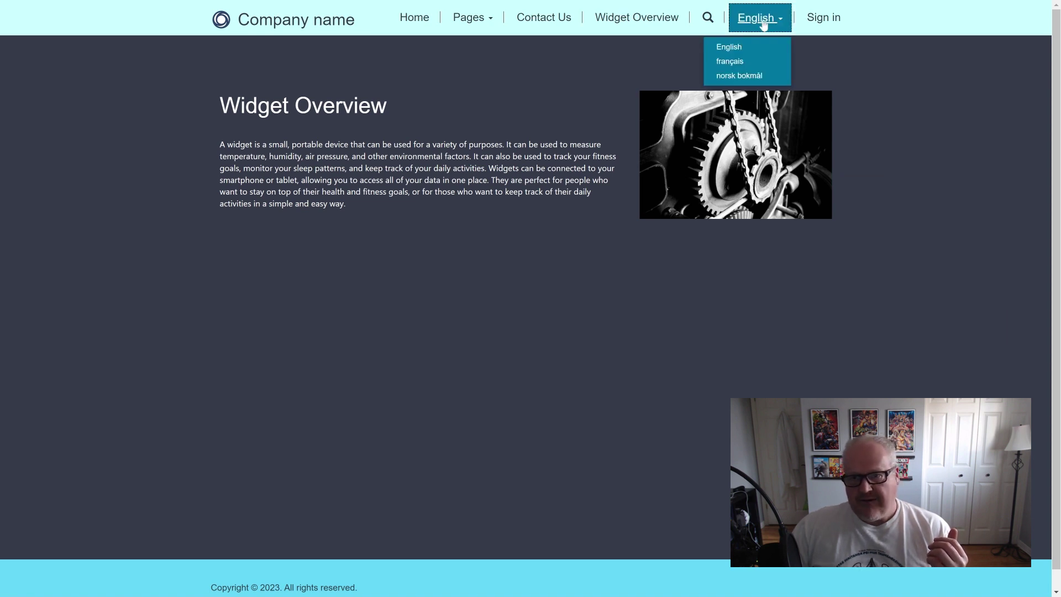
left_click(755, 62)
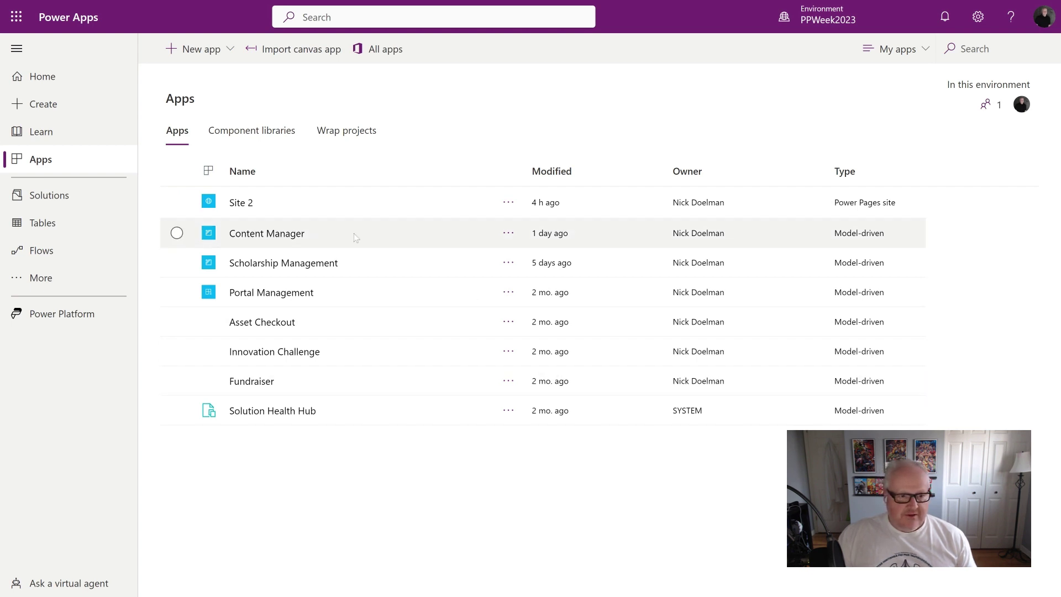
- Open the Content Manager app and scroll through its Active Content Snippets list
left_click(279, 234)
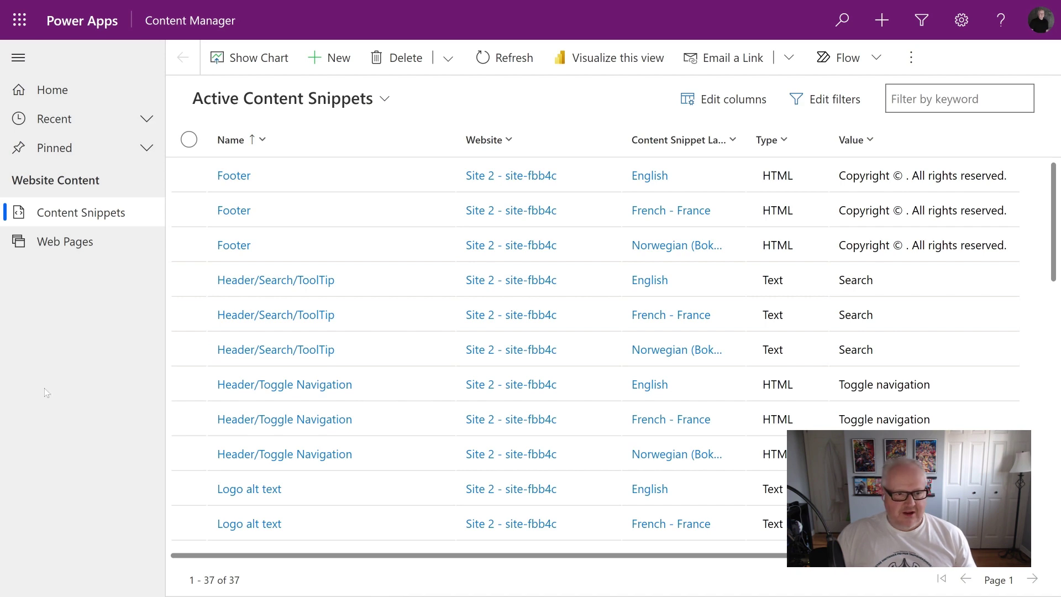
scroll(380, 342, "down", 1)
scroll(381, 342, "down", 5)
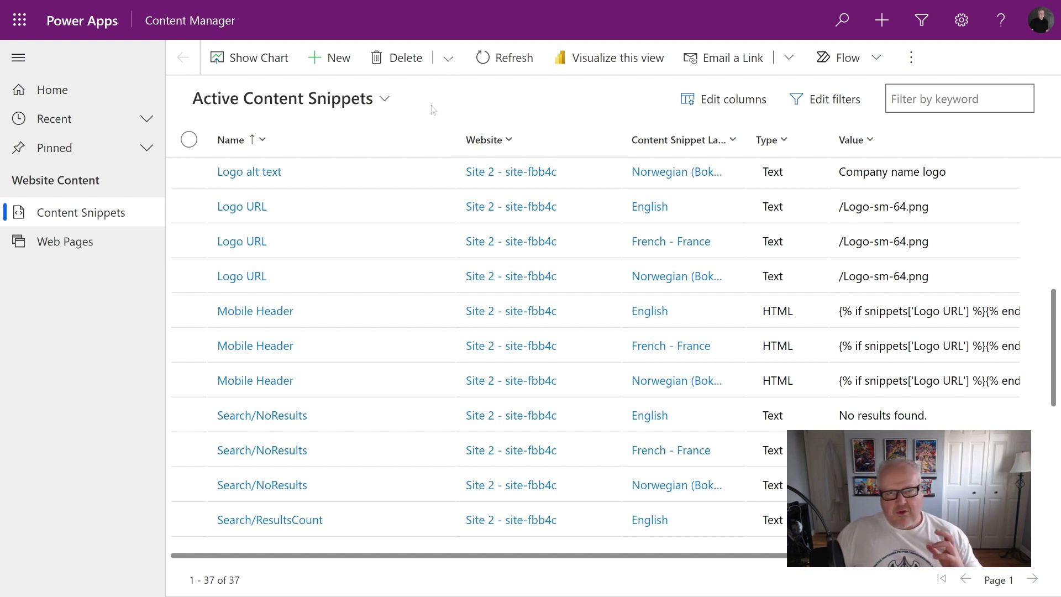
- Start a new content snippet named 'announcement' for Site 2, with display name 'announcement'
left_click(332, 57)
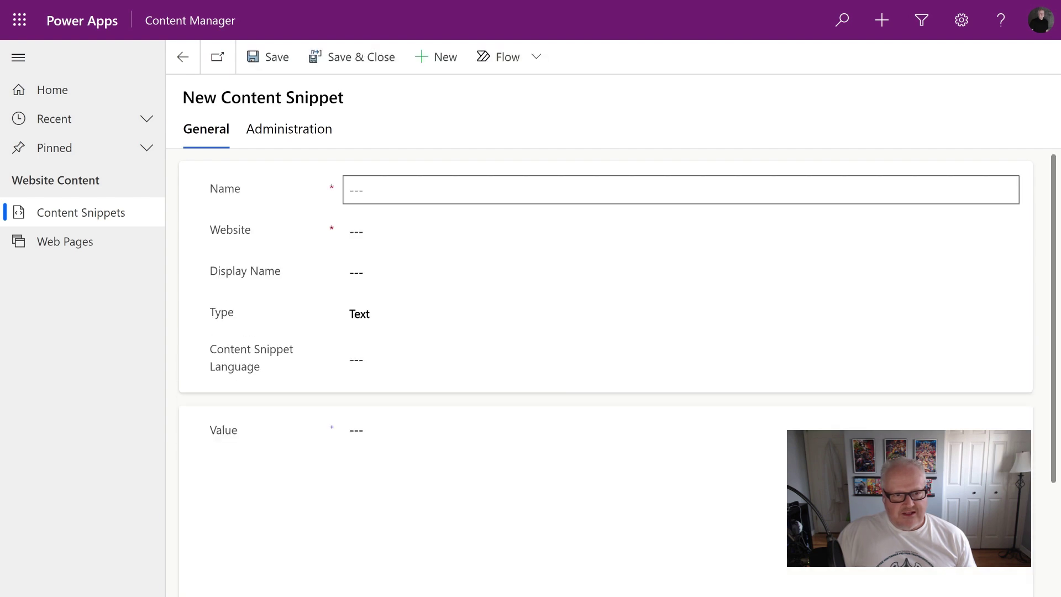
type("anno")
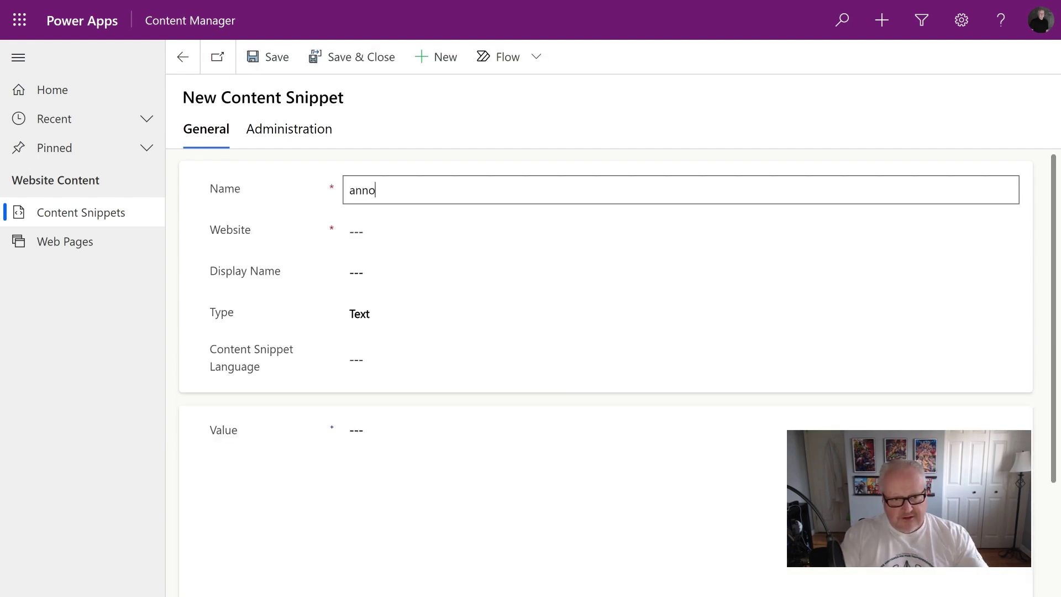
type("uncement")
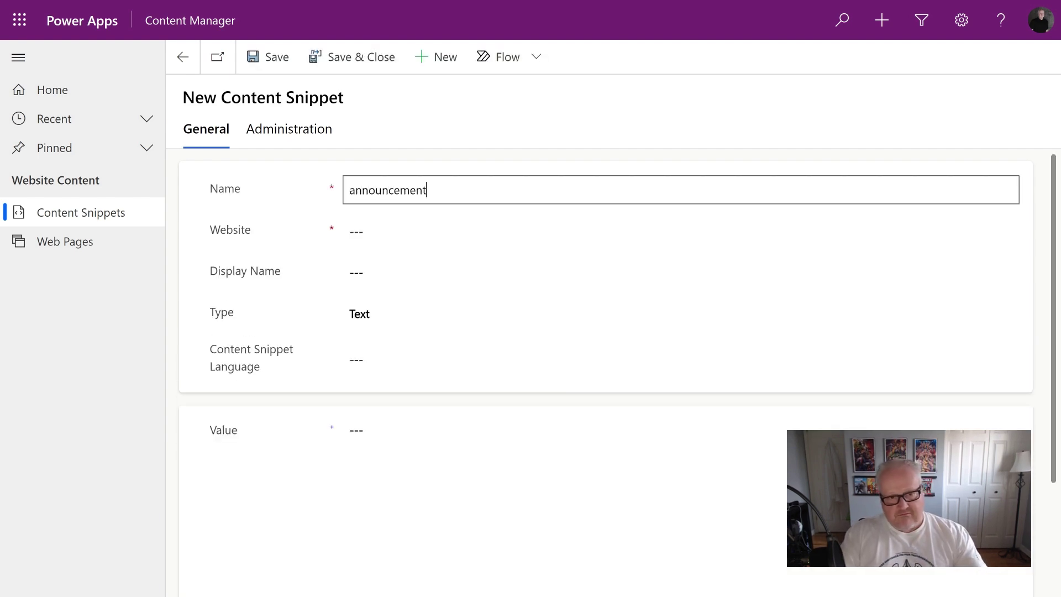
left_click(392, 233)
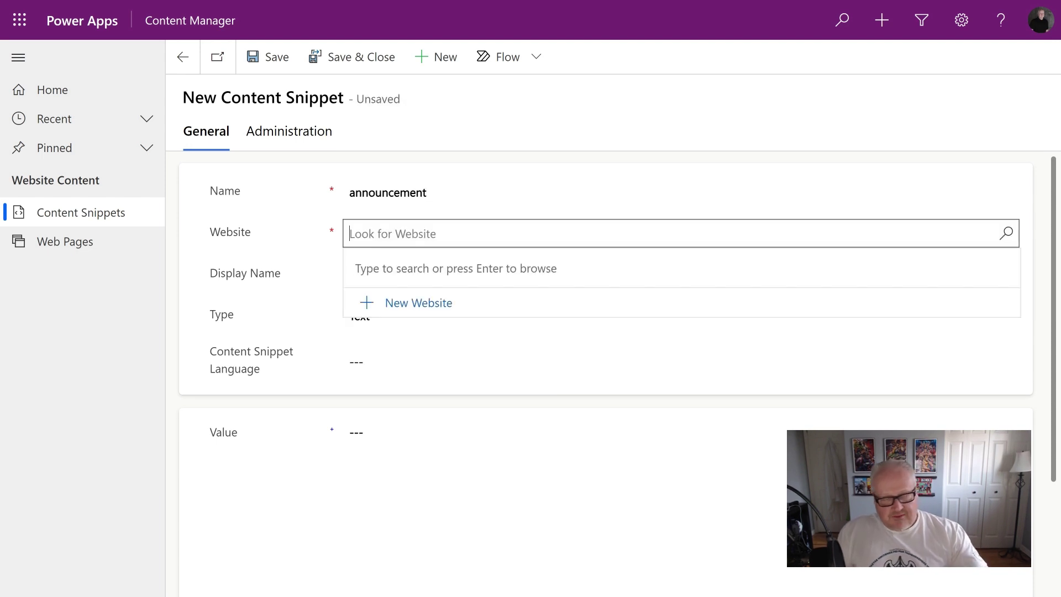
left_click(475, 313)
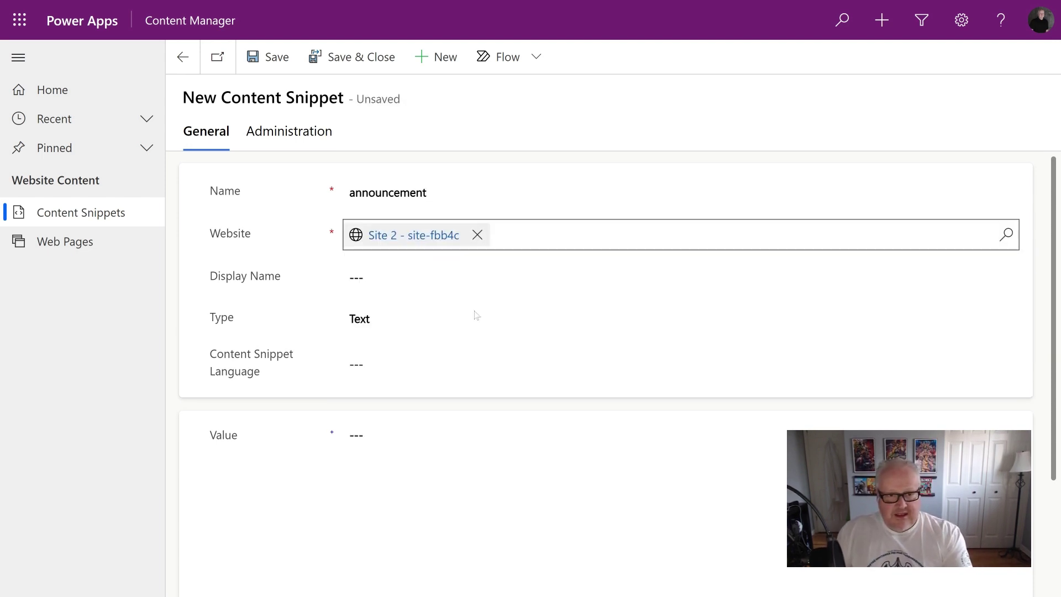
left_click(387, 276)
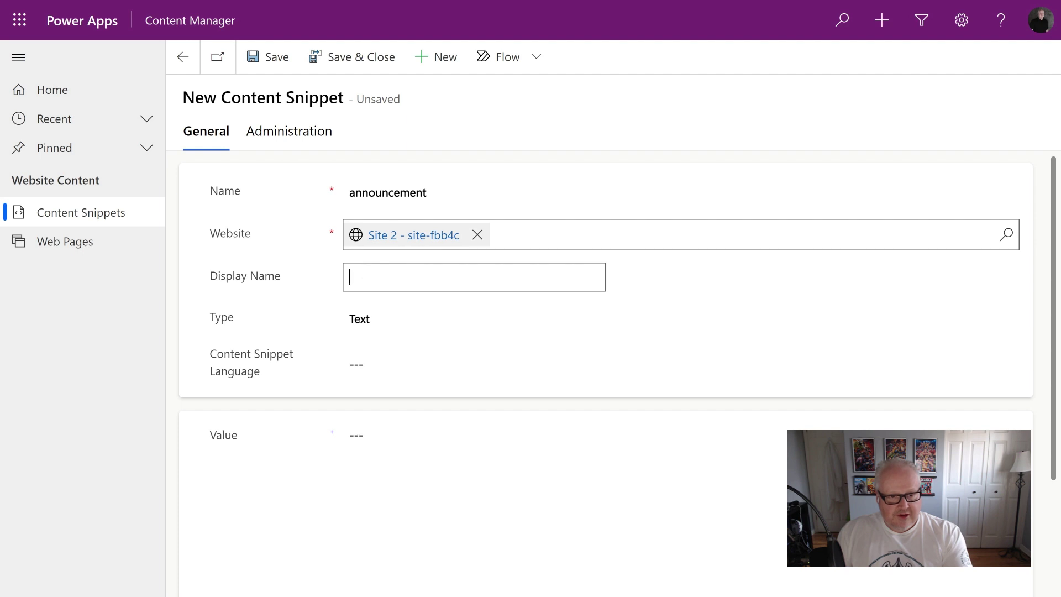
type("announcem")
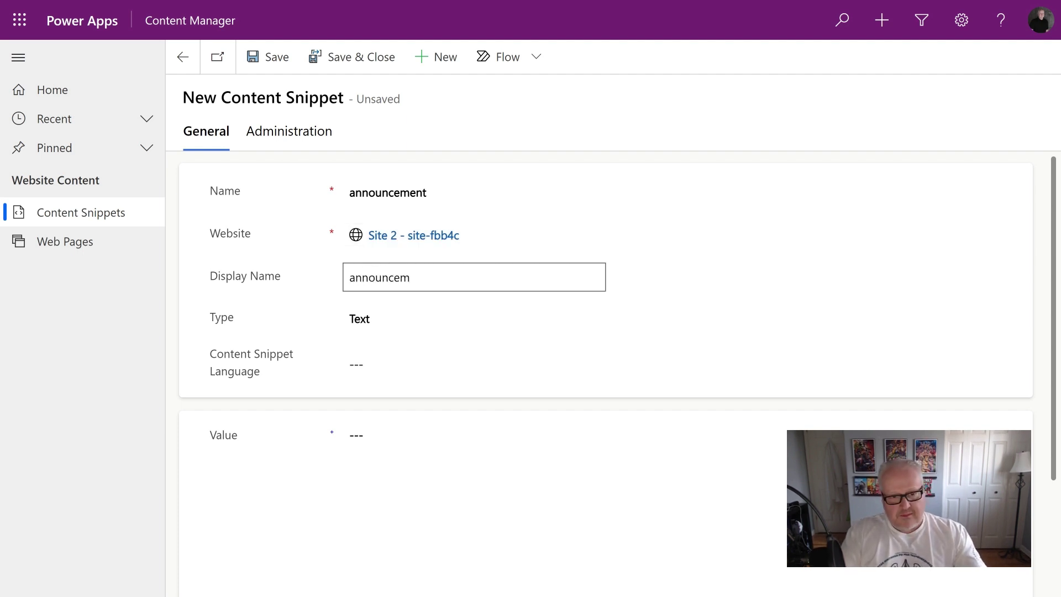
key("BackSpace")
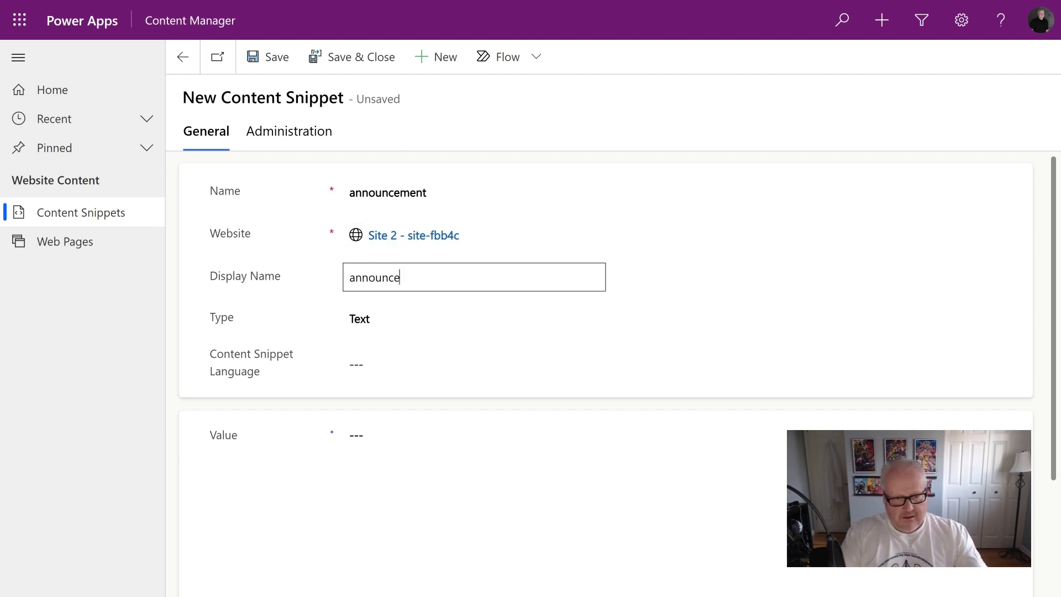
type("ment")
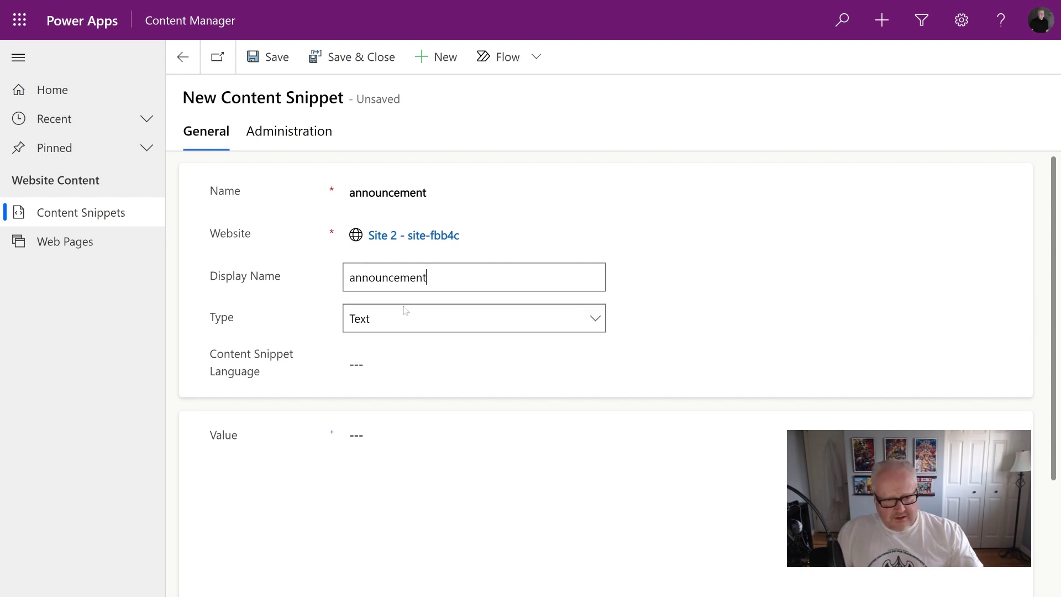
- Set the snippet type to HTML and its language to English
left_click(406, 319)
left_click(407, 340)
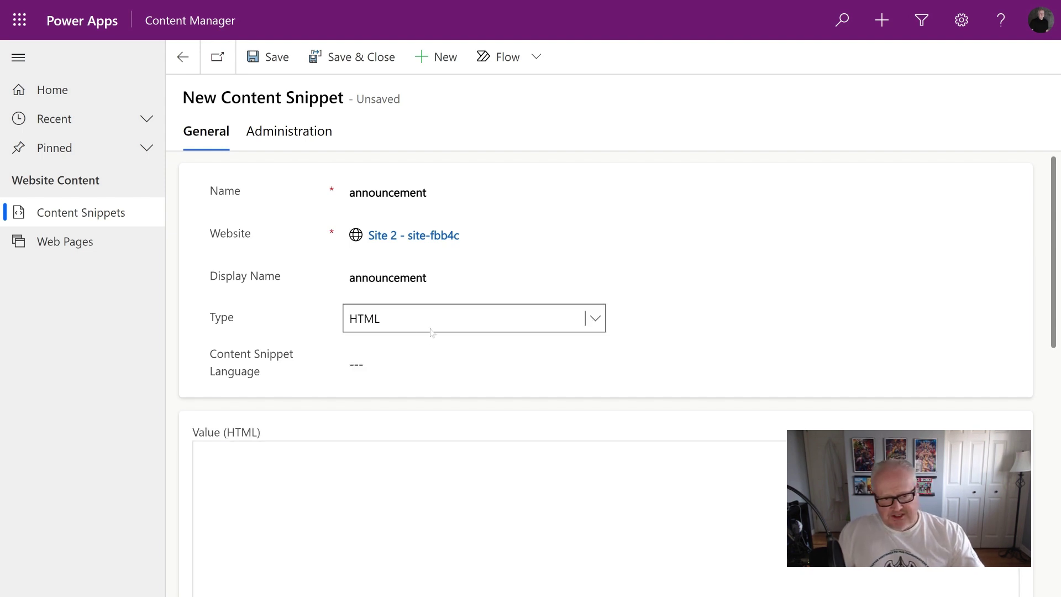
key("Tab")
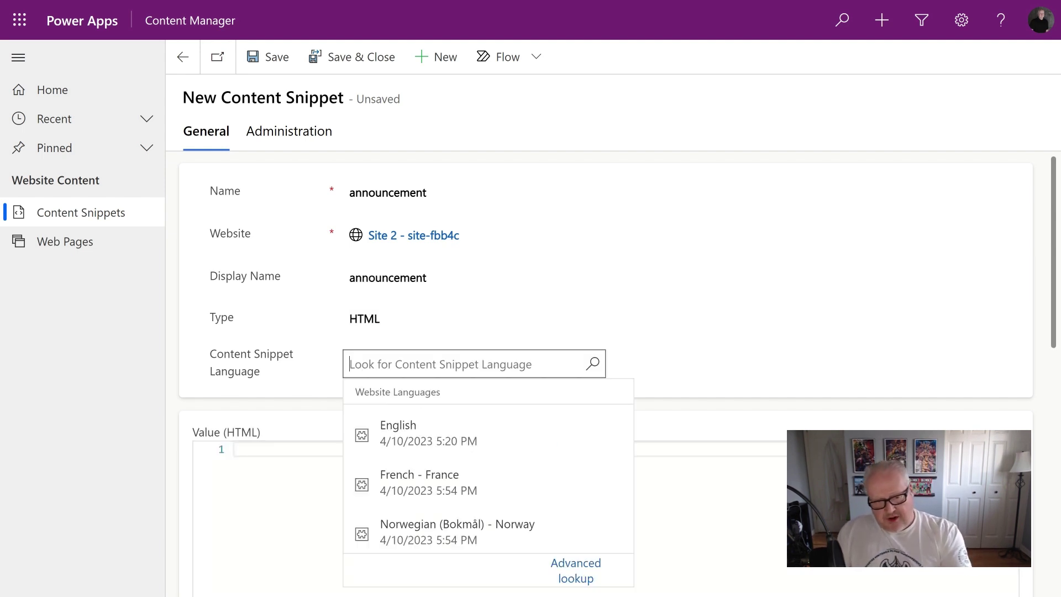
left_click(460, 434)
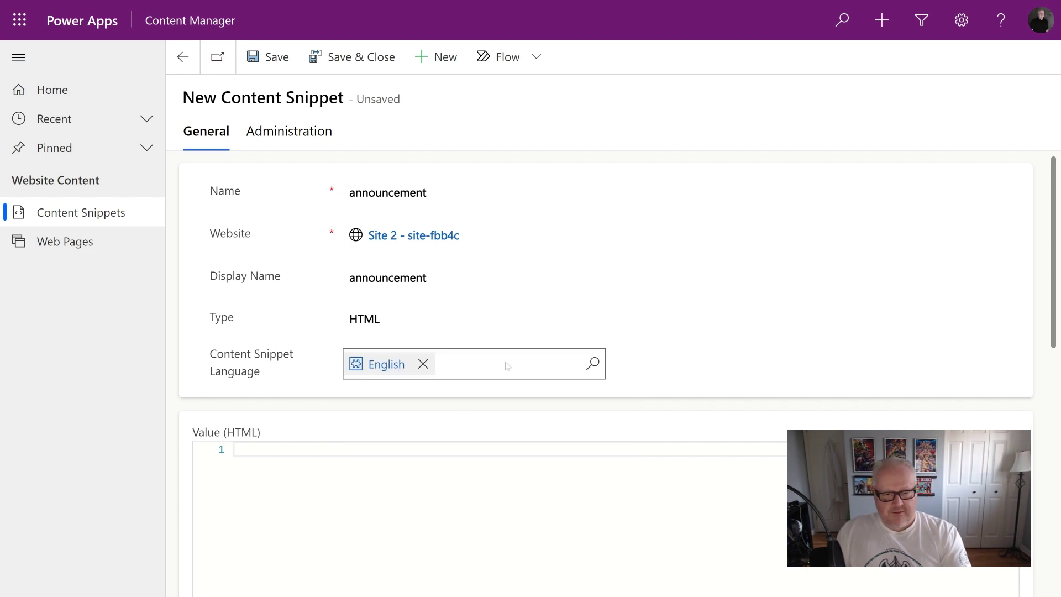
- Enter the value 'SNOW DAY! Don't come to school!' and save the snippet
key("Tab")
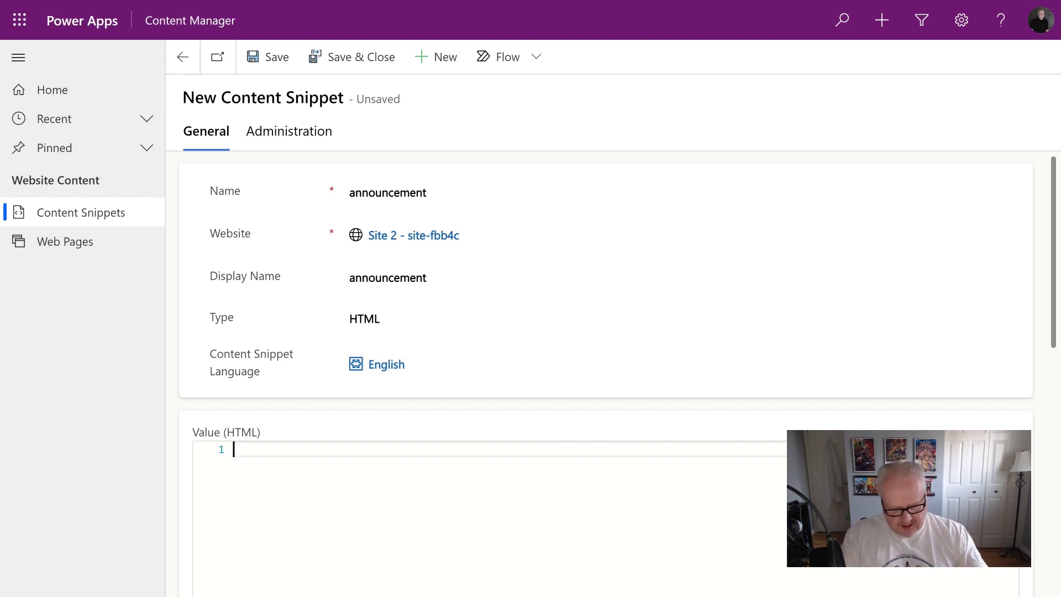
type("SNOW DAY!")
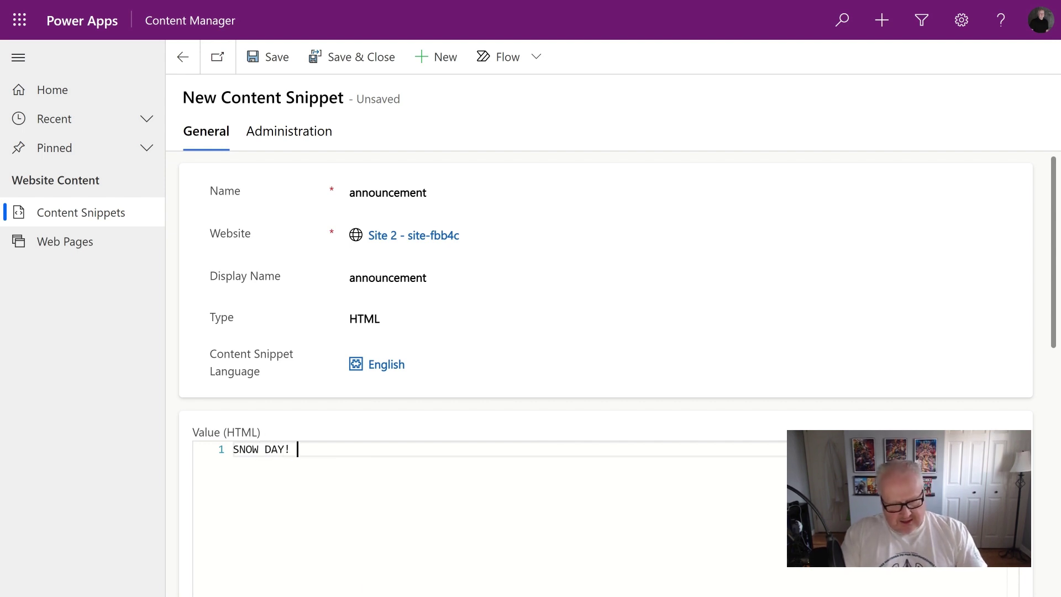
type(" Don't coome")
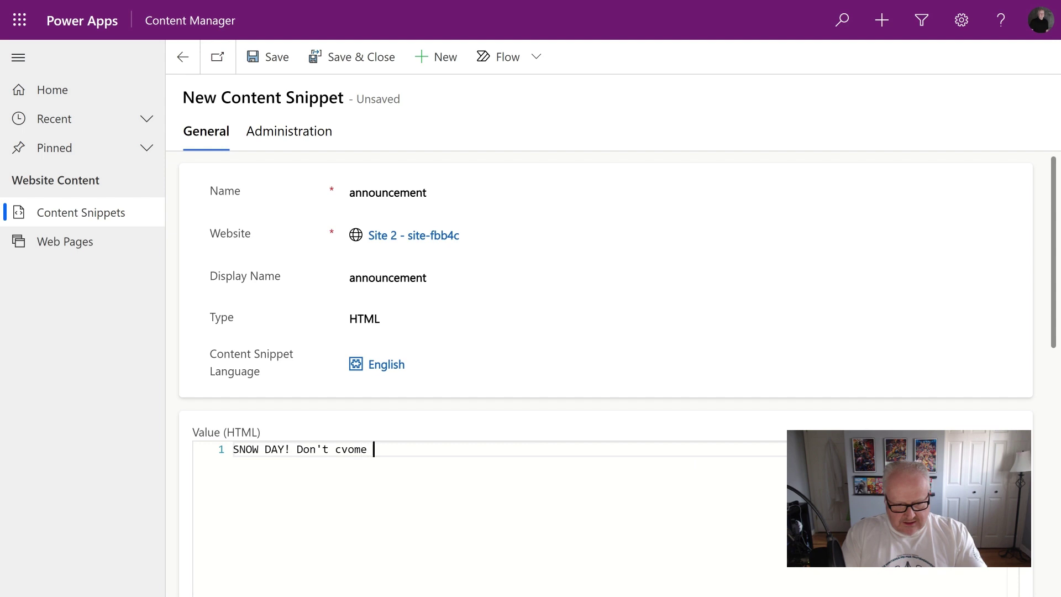
key("BackSpace")
key("BackSpace")
key("BackSpace")
key("BackSpace")
type("ome t")
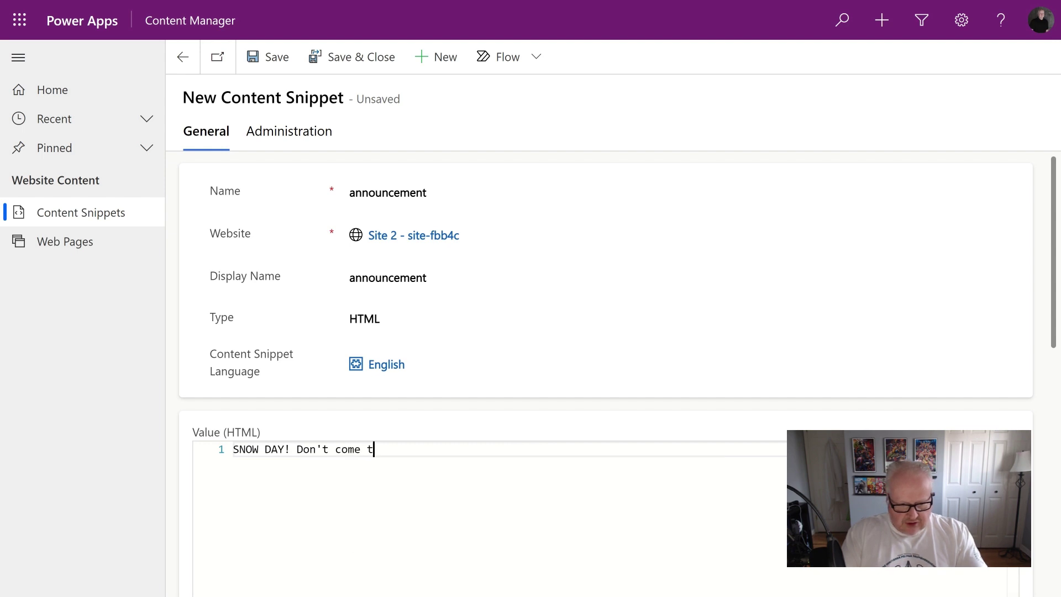
type("o school!")
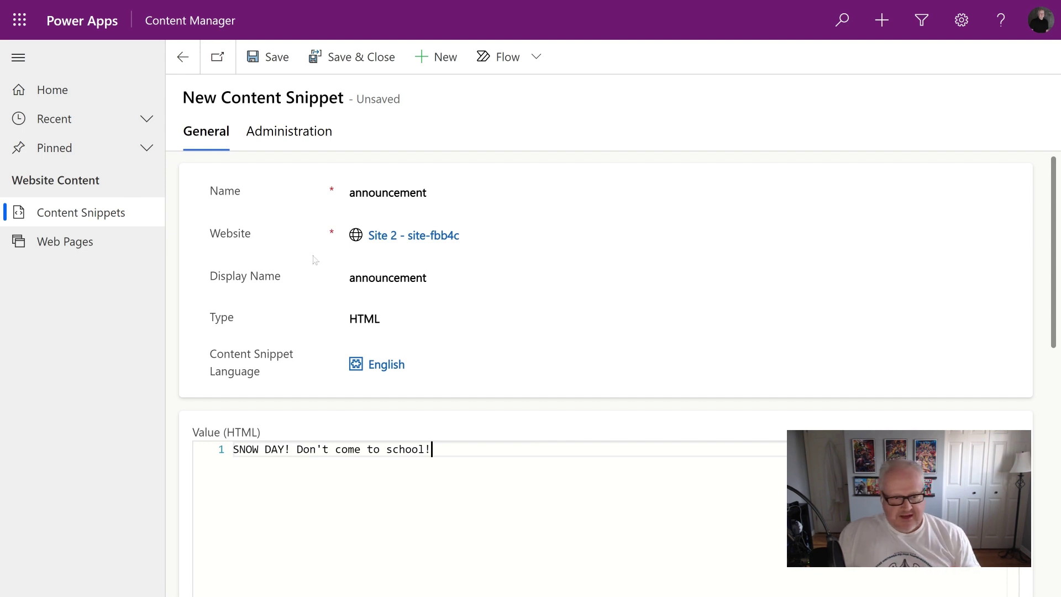
left_click(281, 68)
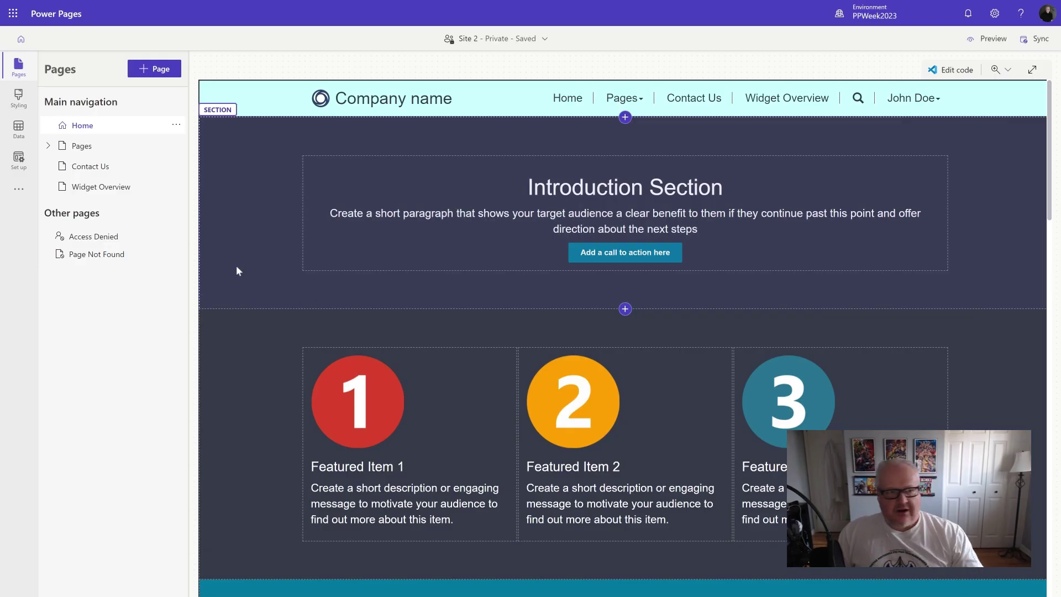
- Insert a one-column section at the top of the Home page with margin and padding 1
left_click(626, 119)
left_click(584, 166)
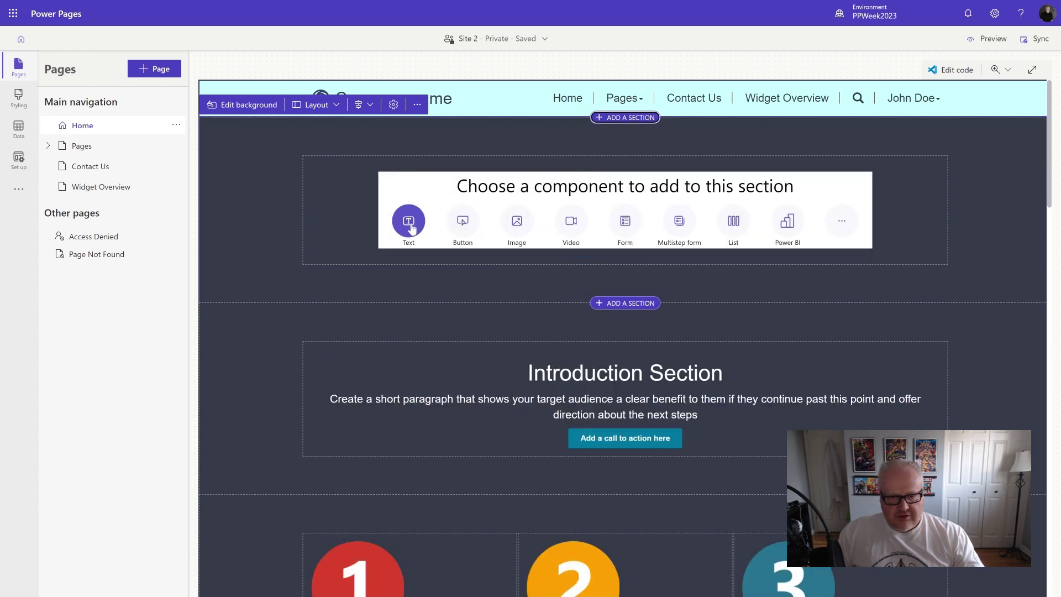
left_click(393, 110)
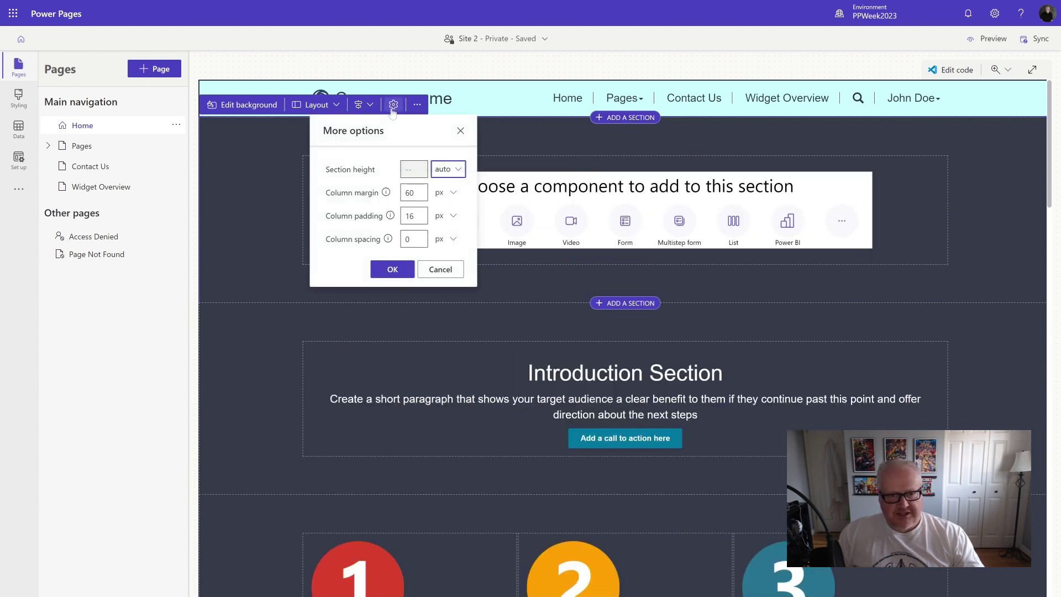
double_click(412, 193)
type("1")
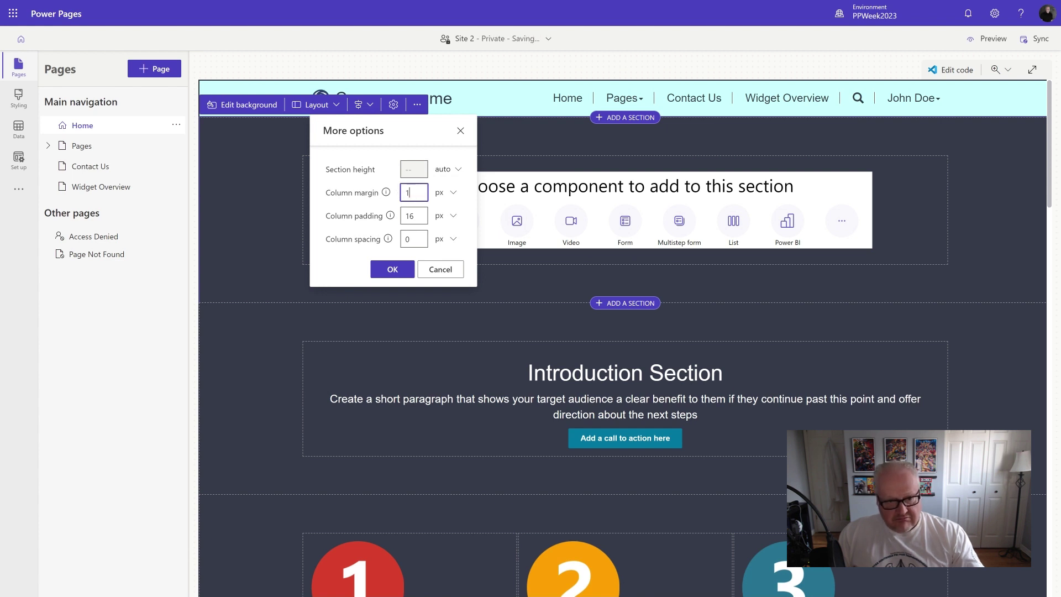
key("Tab")
type("1")
left_click(393, 269)
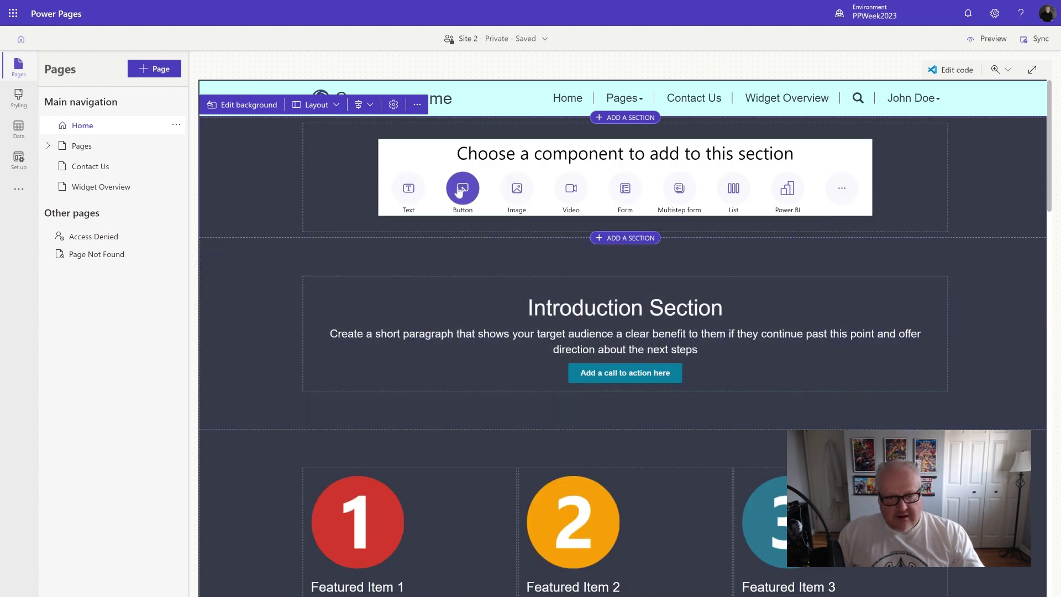
- Add a Heading 2 text block reading 'placeholder' to the new section
left_click(408, 190)
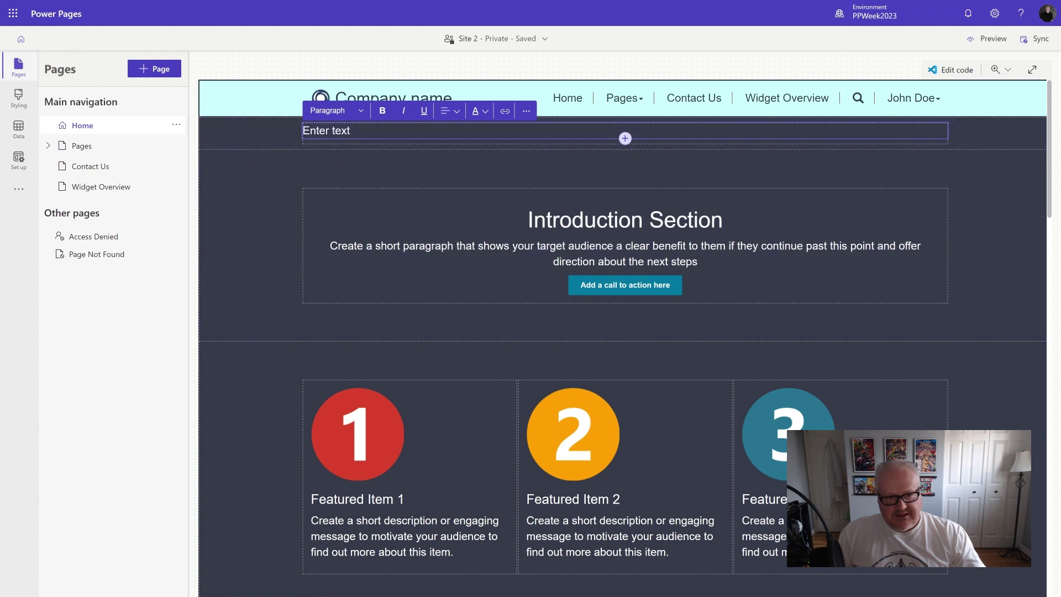
left_click(359, 114)
left_click(350, 138)
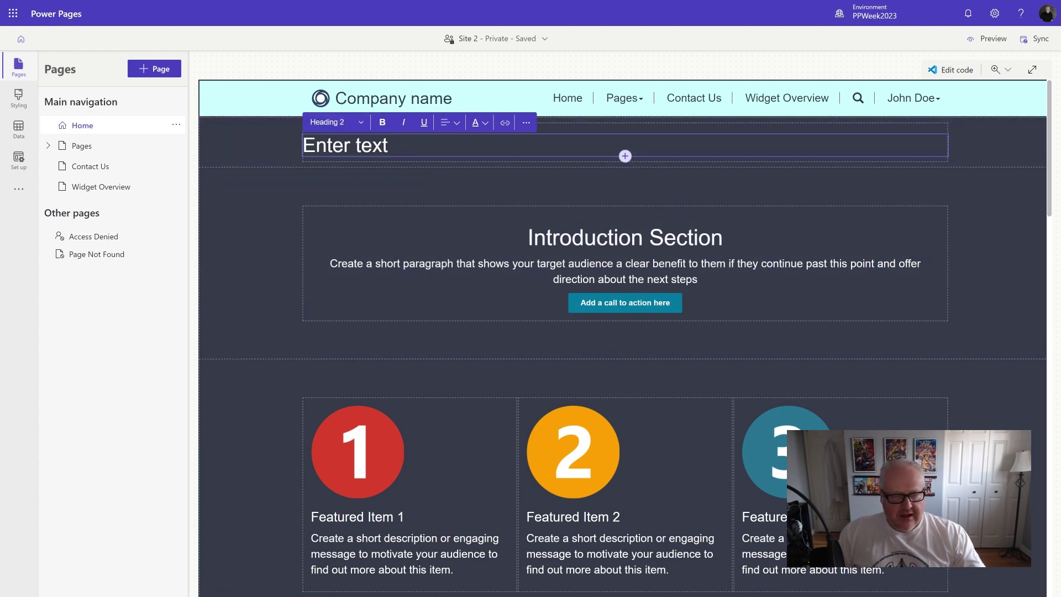
left_click_drag(388, 145, 333, 145)
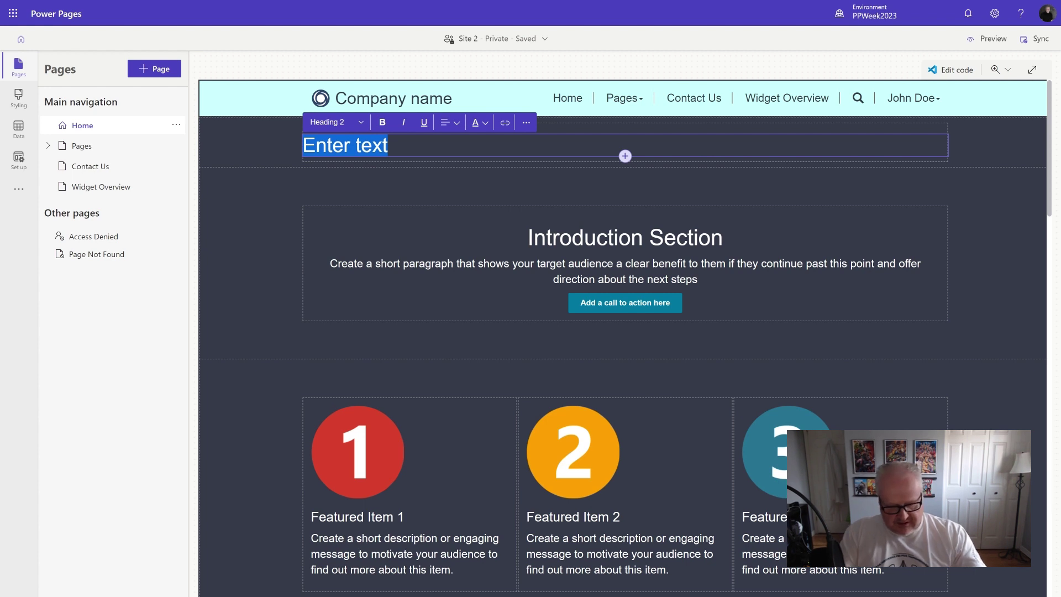
type("placv")
key("BackSpace")
type("eholder")
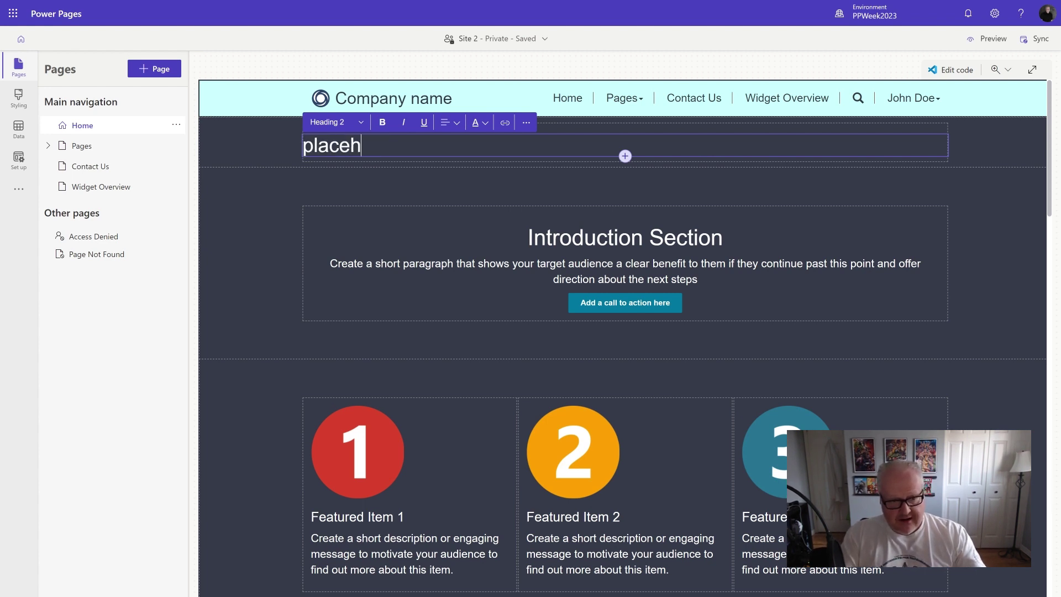
left_click(270, 147)
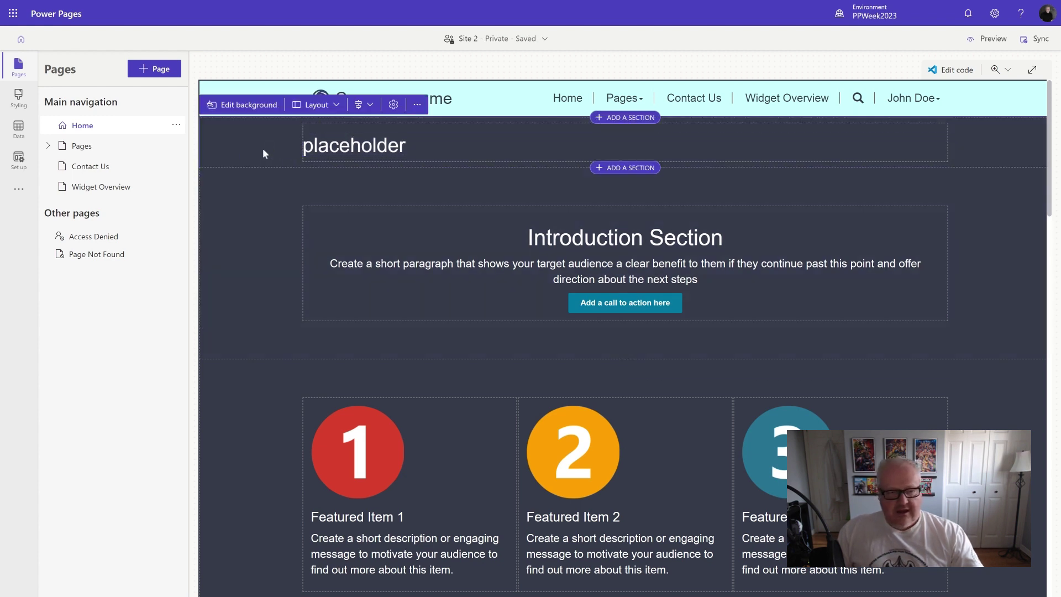
- Open the page code in Visual Studio Code for the Web and delete 'placeholder' from the h2
left_click(952, 70)
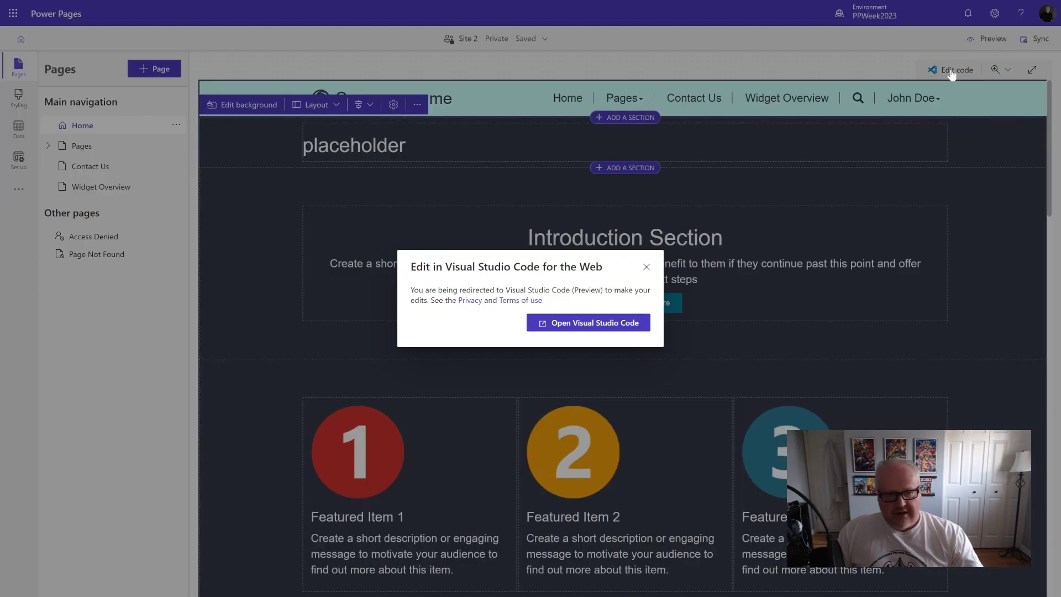
left_click(553, 323)
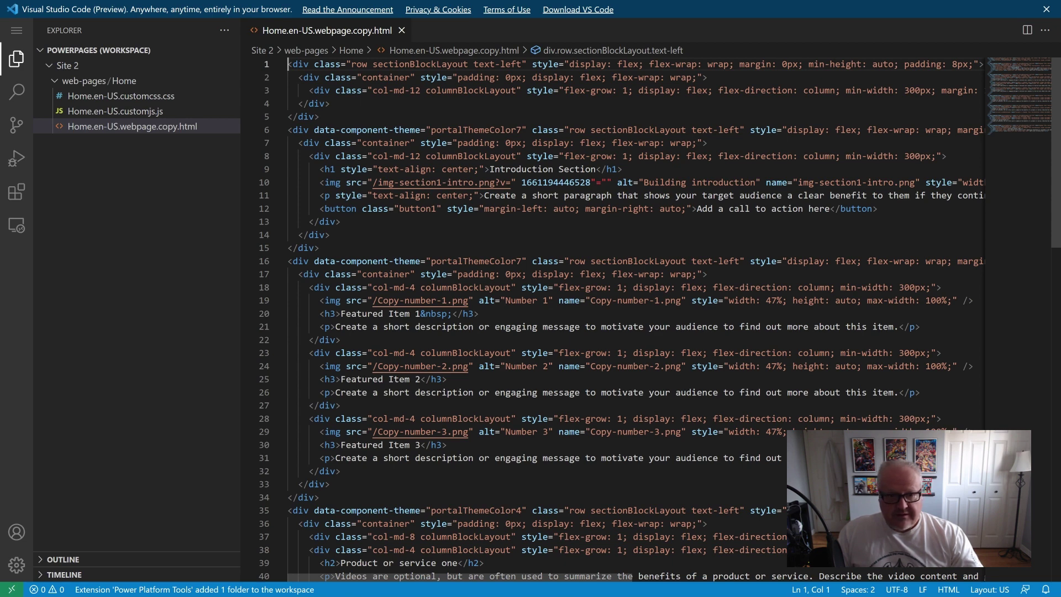
left_click(388, 90)
key("End")
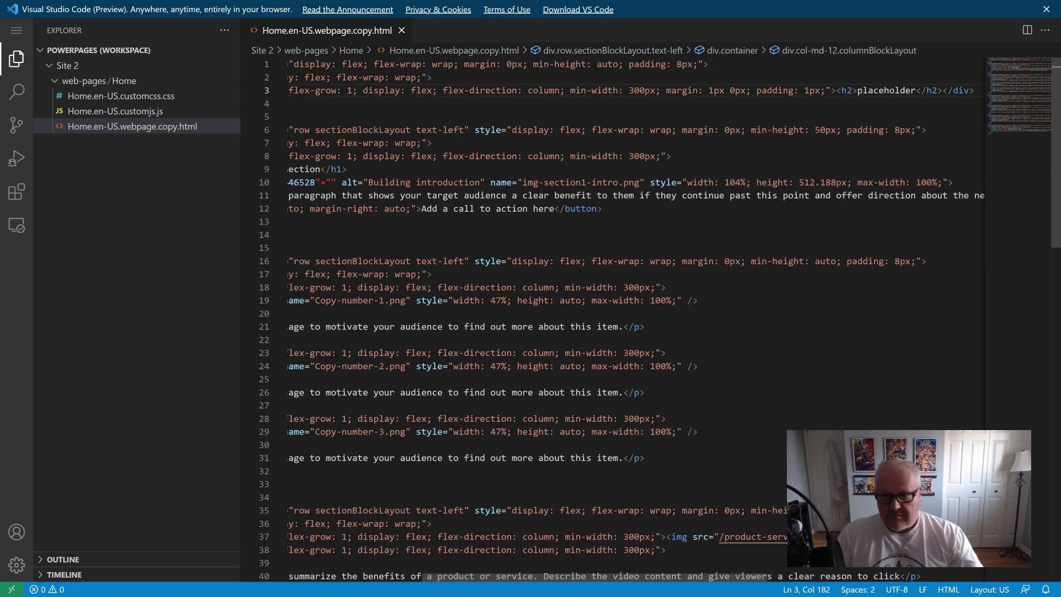
key("Left")
key("Left")
key("Left")
key("Left")
key("Left")
key("Left")
key("Left")
key("Left")
key("Left")
key("Left")
key("Left")
key("Left")
key("Left")
key("Left")
key("Left")
key("Left")
key("Left")
key("Left")
key("Left")
key("Left")
key("Left")
key("Left")
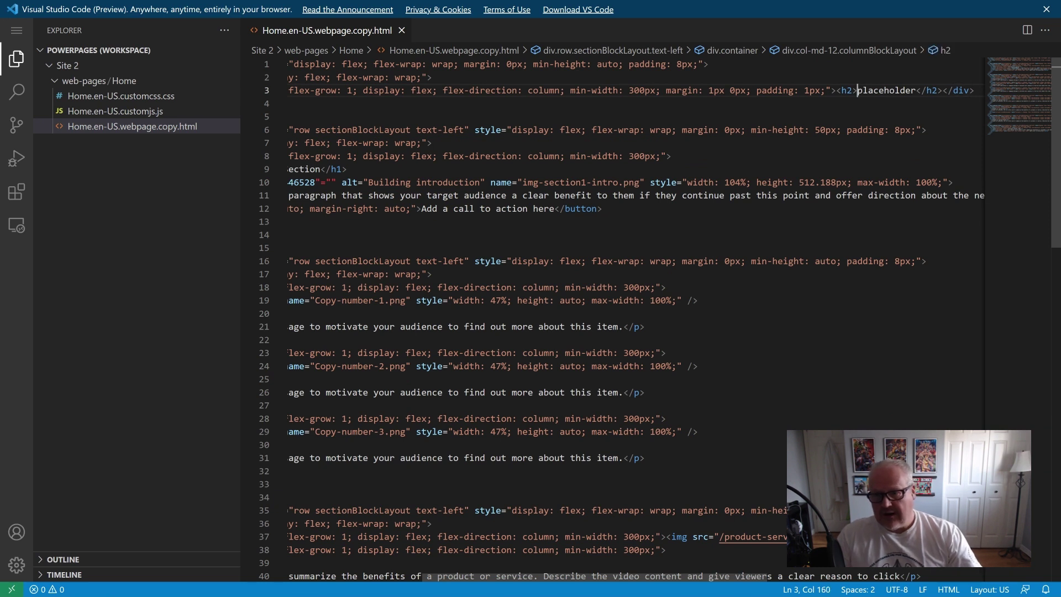
key("Delete")
key("Delete")
key("Delete")
key("Delete")
key("Delete")
key("Delete")
key("Delete")
key("Delete")
key("Delete")
key("Delete")
key("Delete")
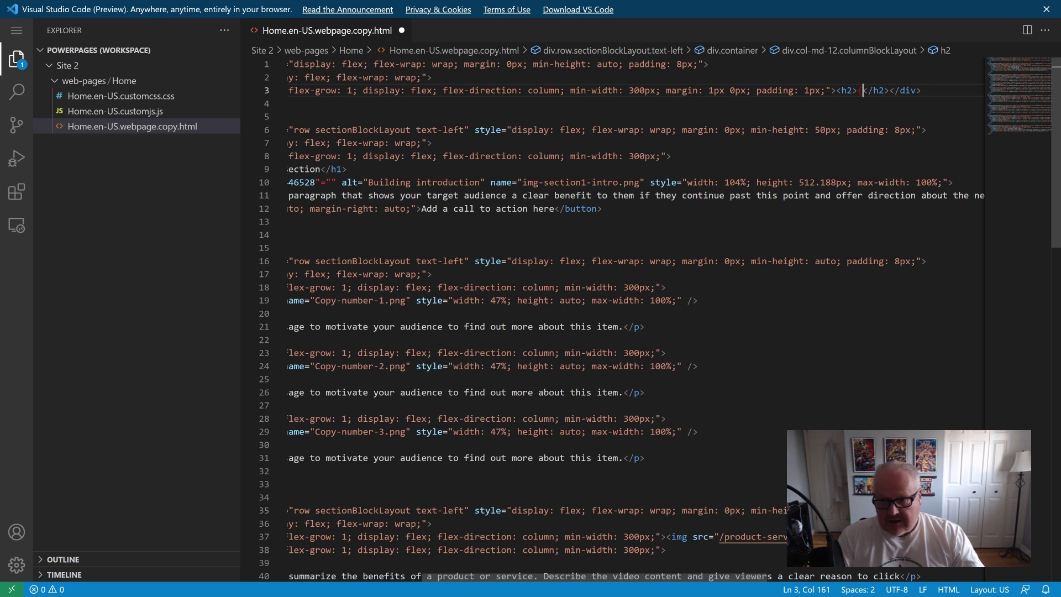
- Type the {% editable snippets 'announcement' %} Liquid tag inside the heading
type("}")
key("Left")
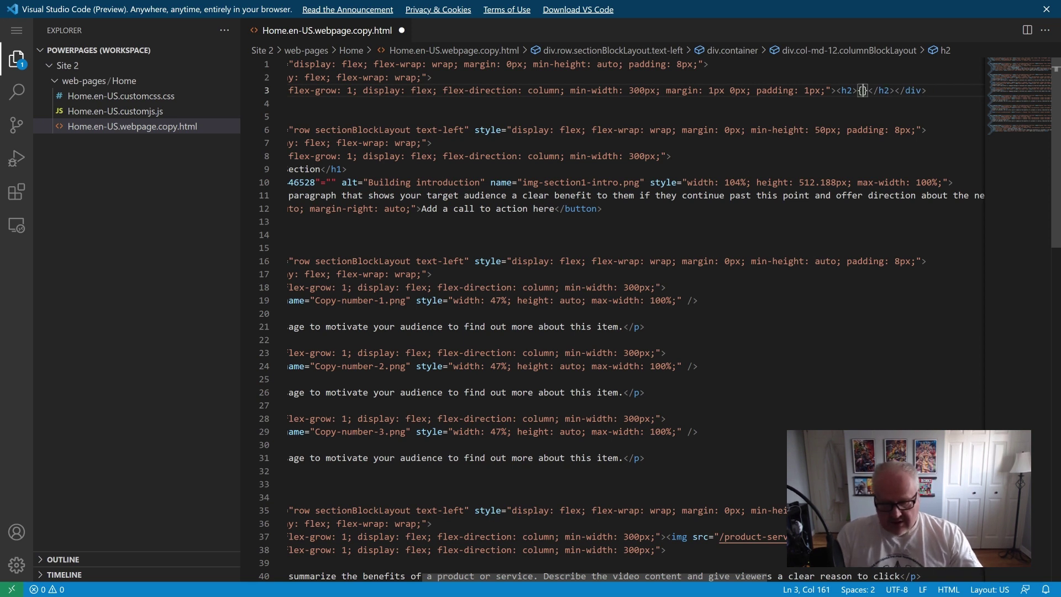
type("%%")
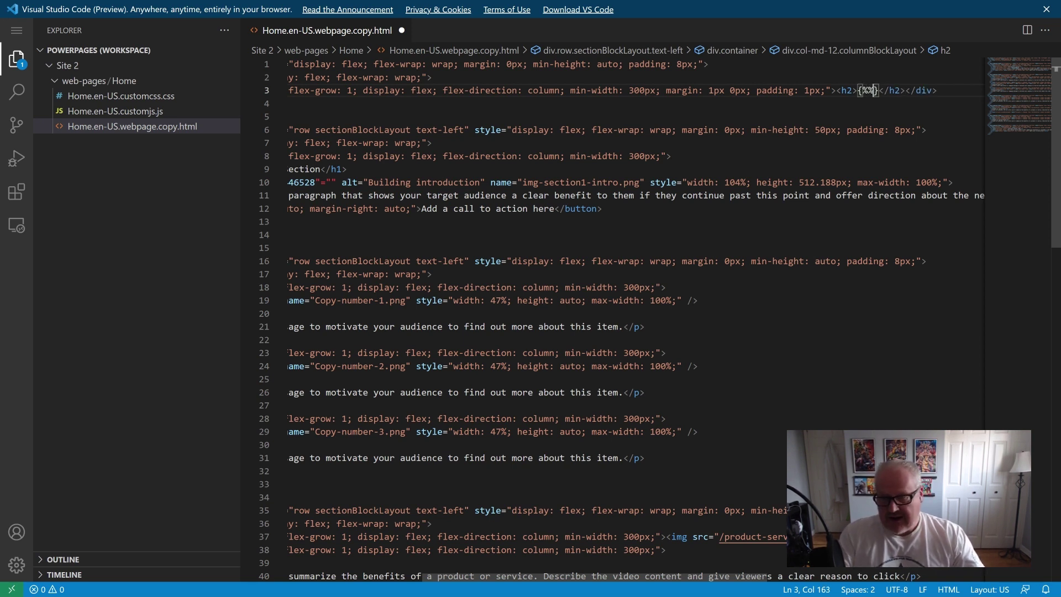
key("Left")
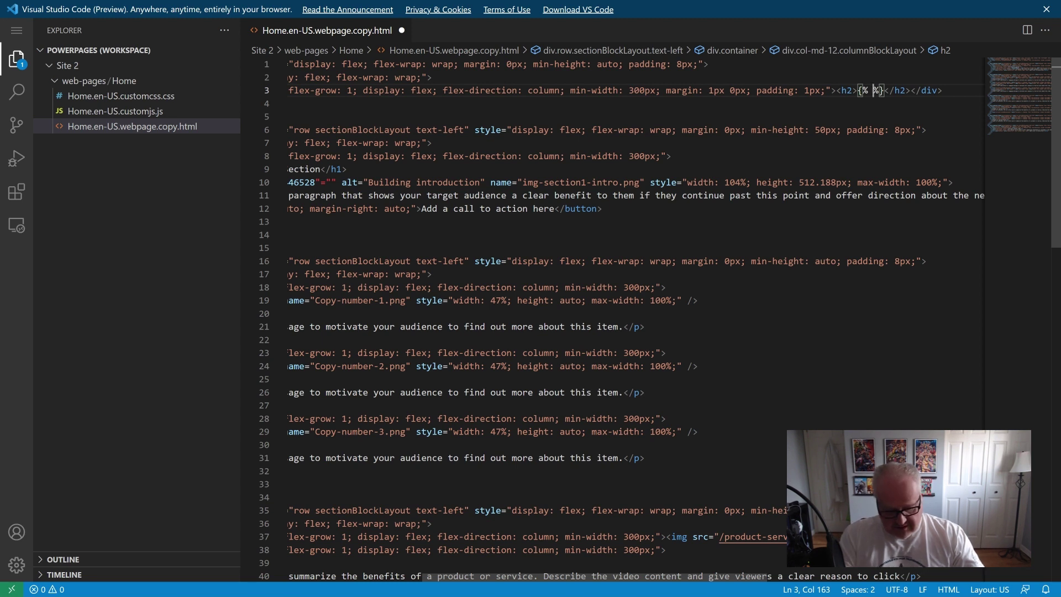
type("ed")
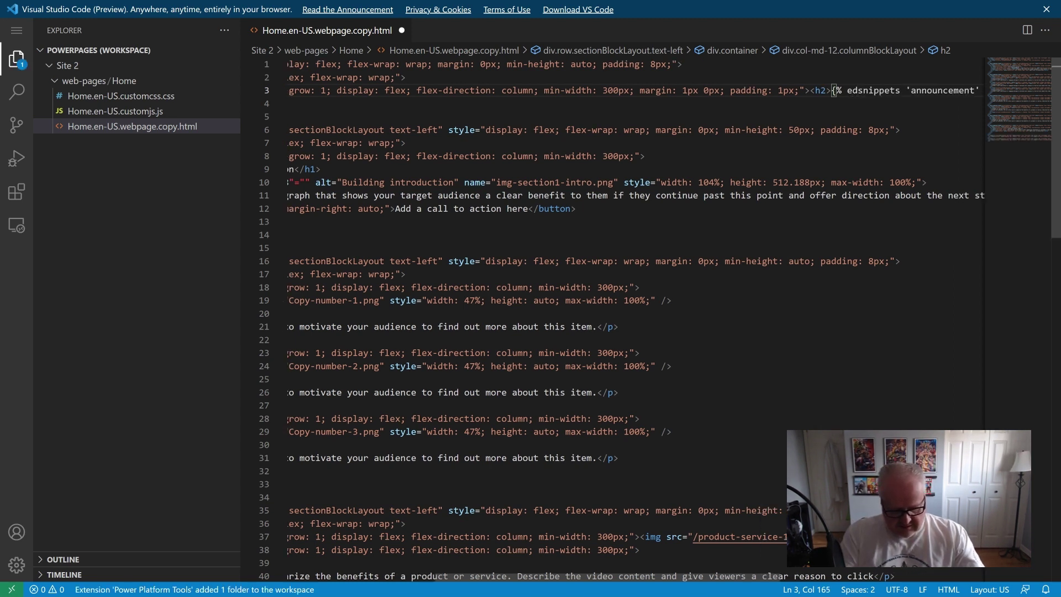
type("itable")
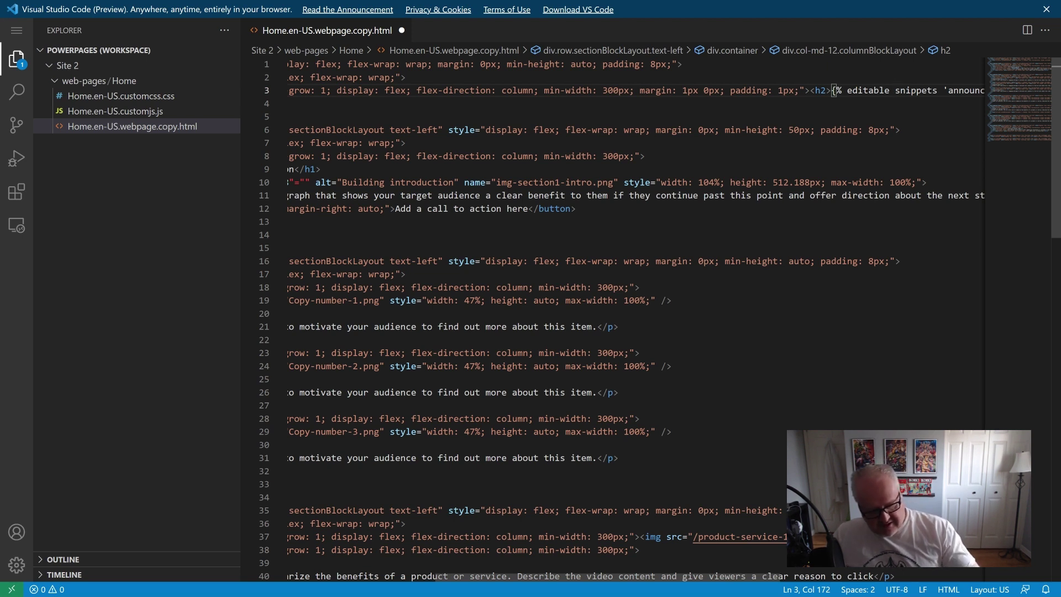
- Save the HTML file and sync the code changes into the Power Pages site
key("ctrl+s")
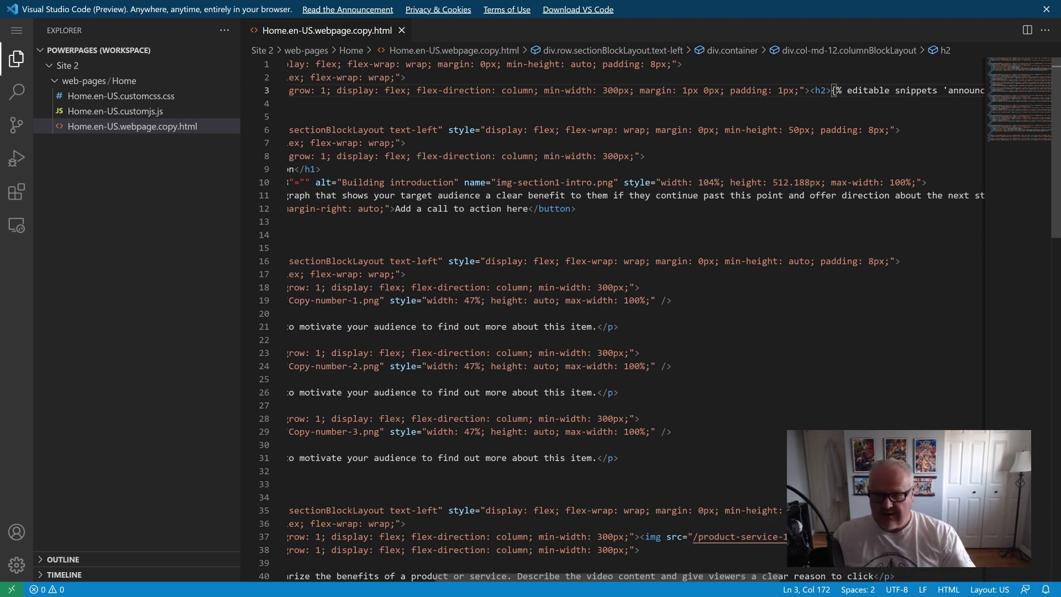
key("alt+Tab")
left_click(574, 329)
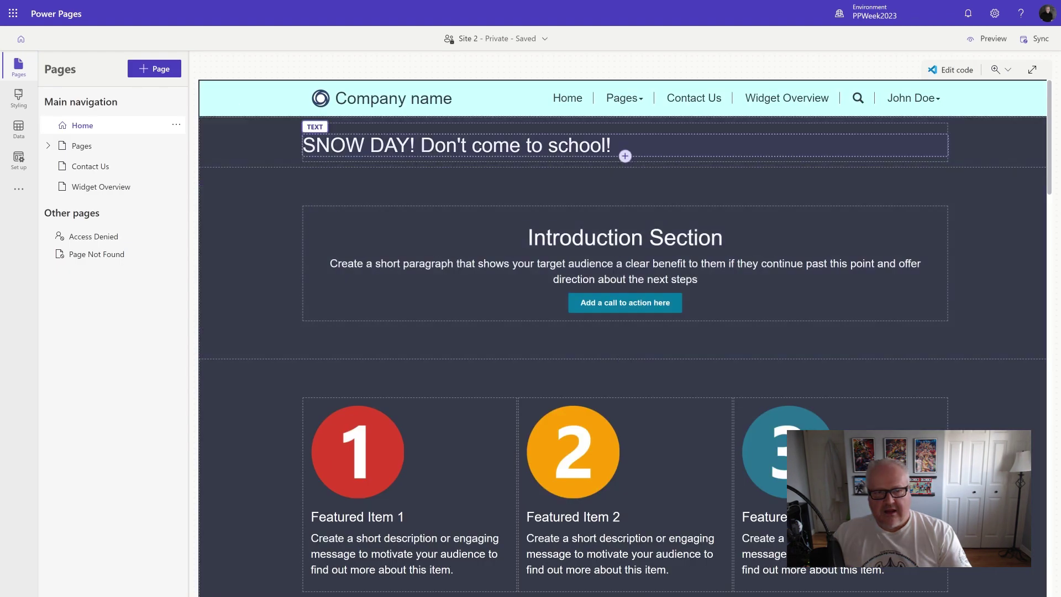
- Open the desktop preview of the site to check the SNOW DAY heading
left_click(988, 39)
left_click(960, 73)
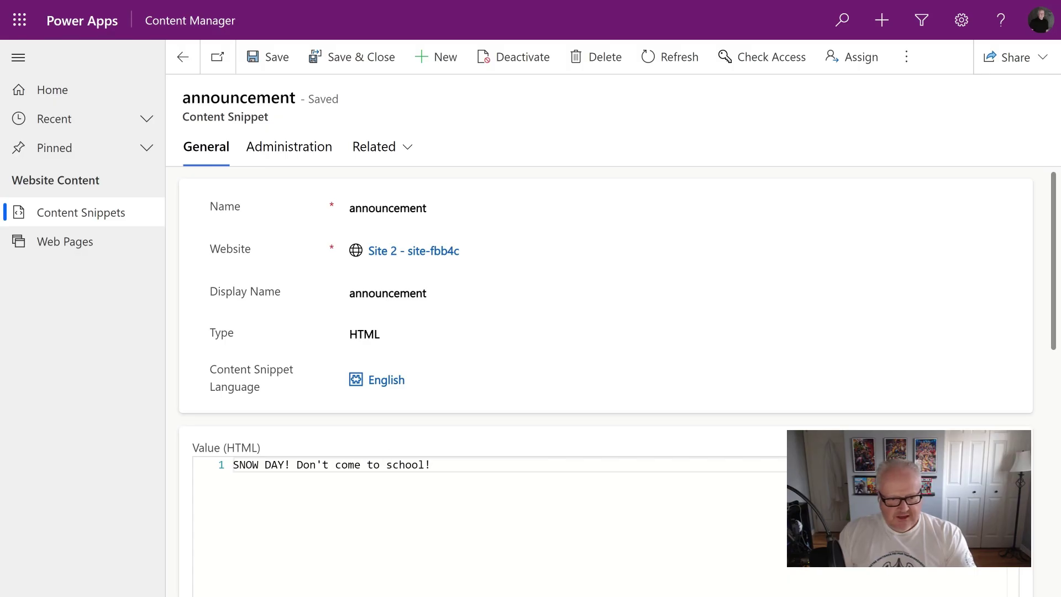
- Change the announcement value to 'NO SNOW DAY! (boo) Come to school!', then save and close
left_click(232, 464)
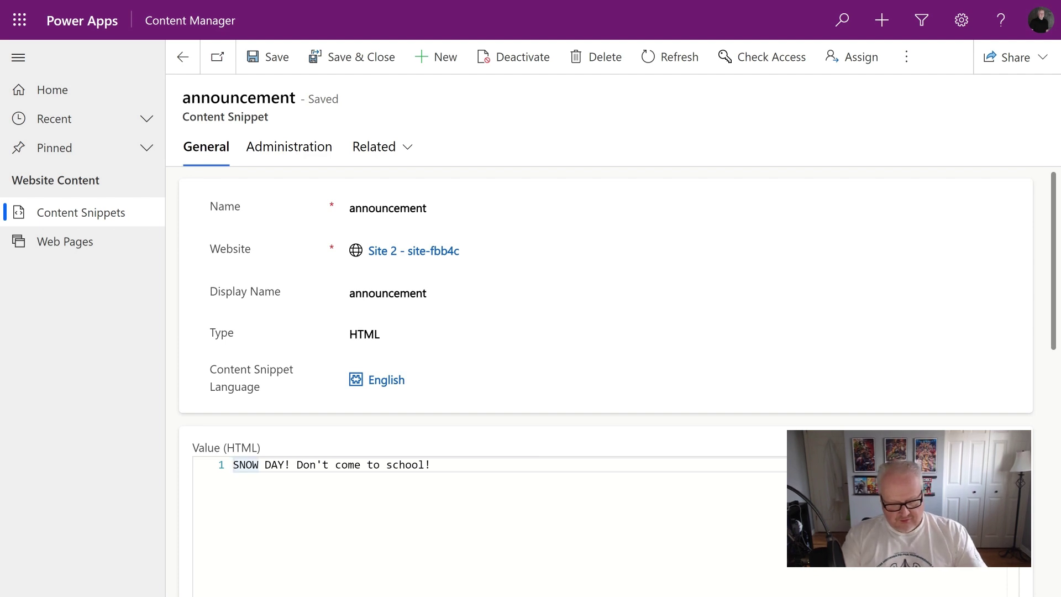
type("NO")
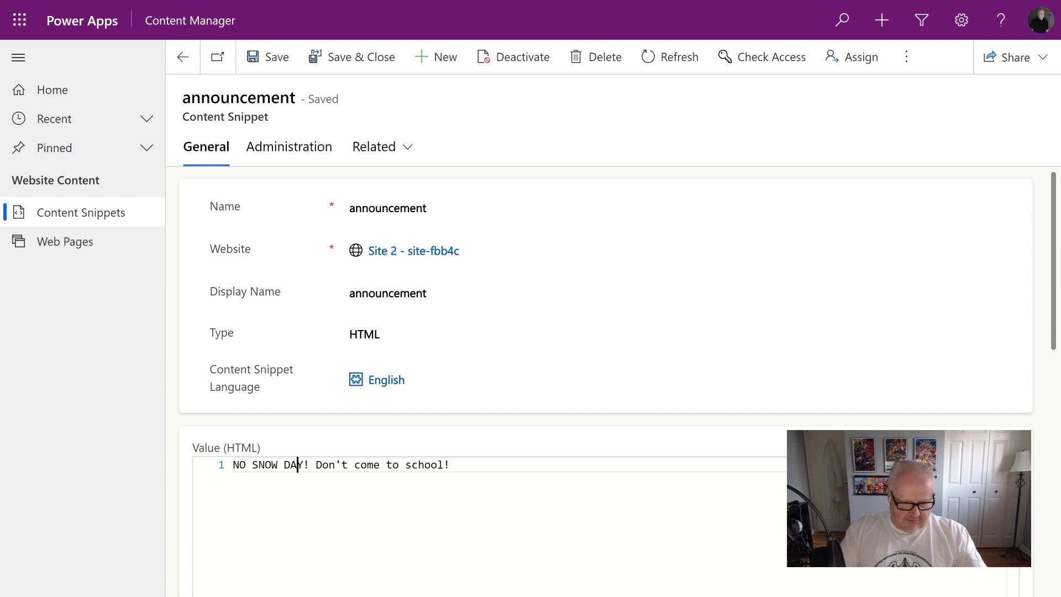
left_click(310, 465)
type("(bo")
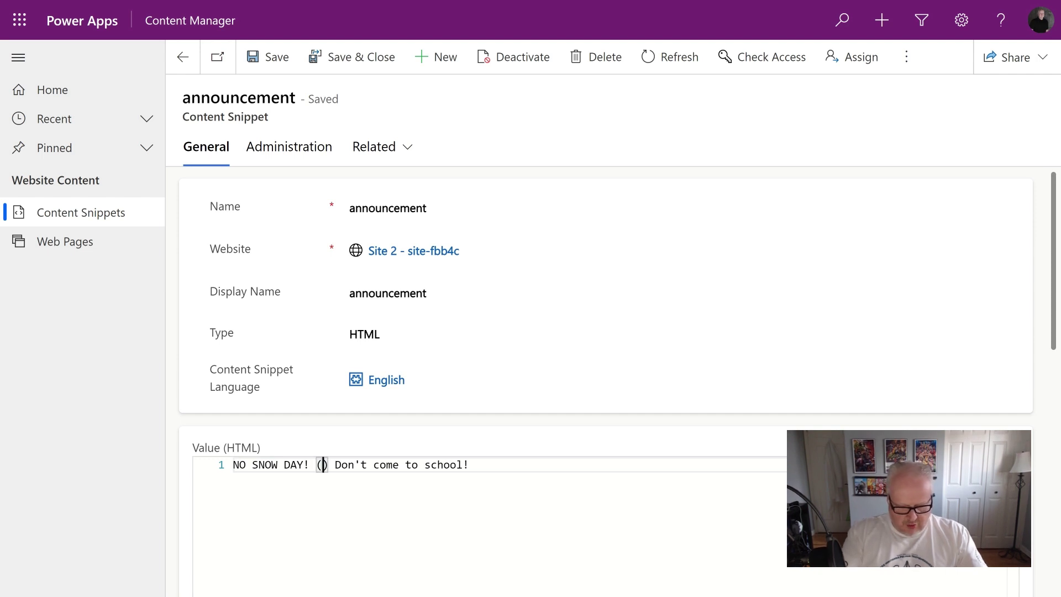
type("o")
key("Right")
key("Right")
key("Delete")
key("Delete")
key("Delete")
key("Delete")
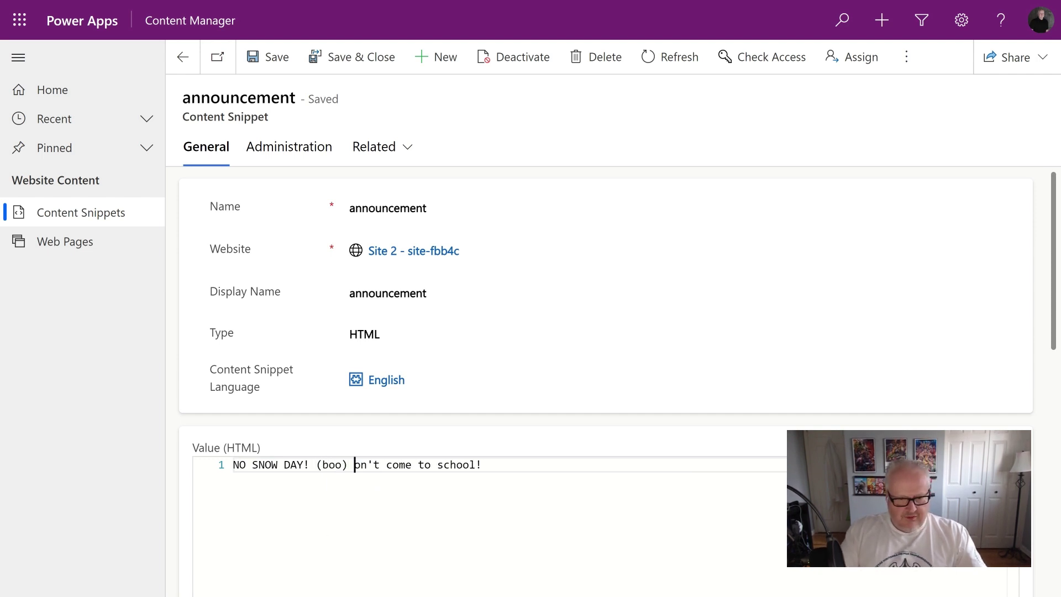
key("Delete")
key("Delete")
key("Delete")
type("C")
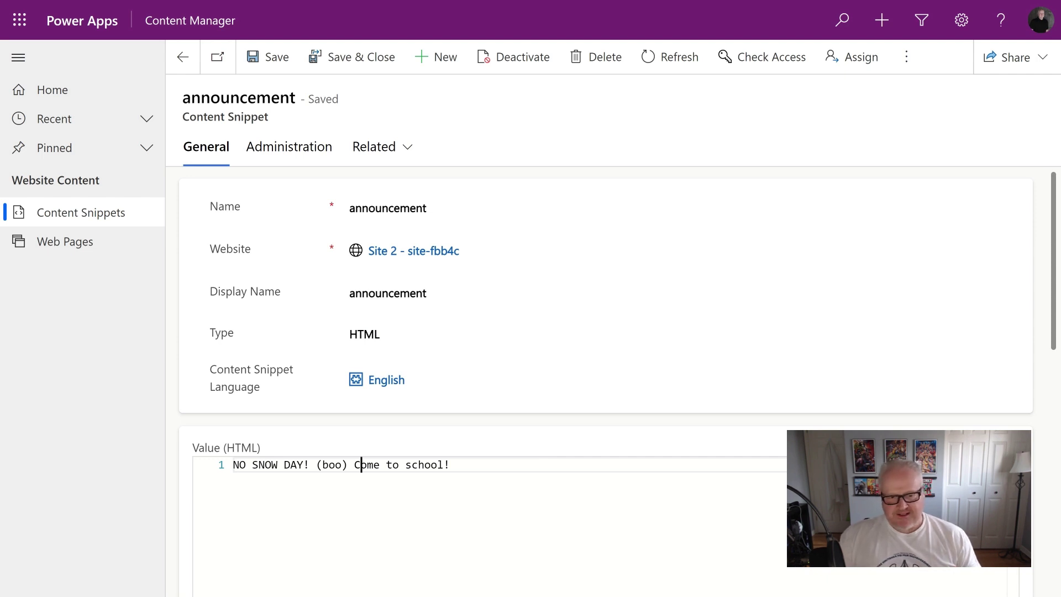
left_click(340, 57)
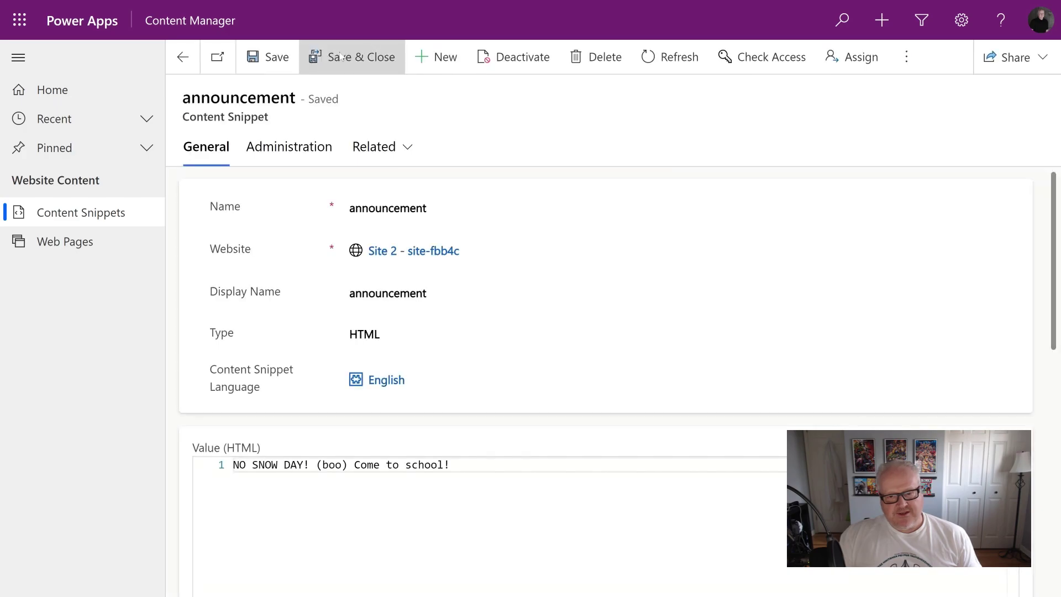